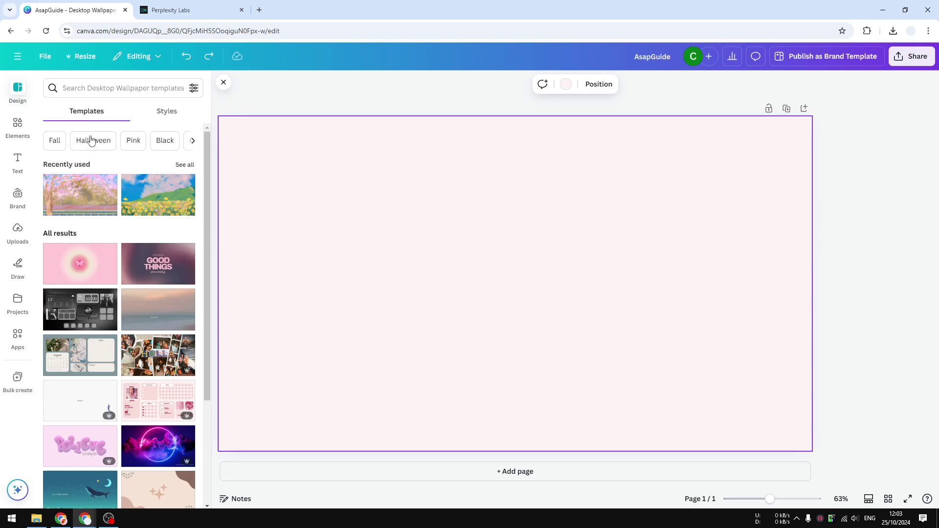
- Search the elements for "spiral" graphics and add the thick black hand-drawn spiral to the page
click(19, 125)
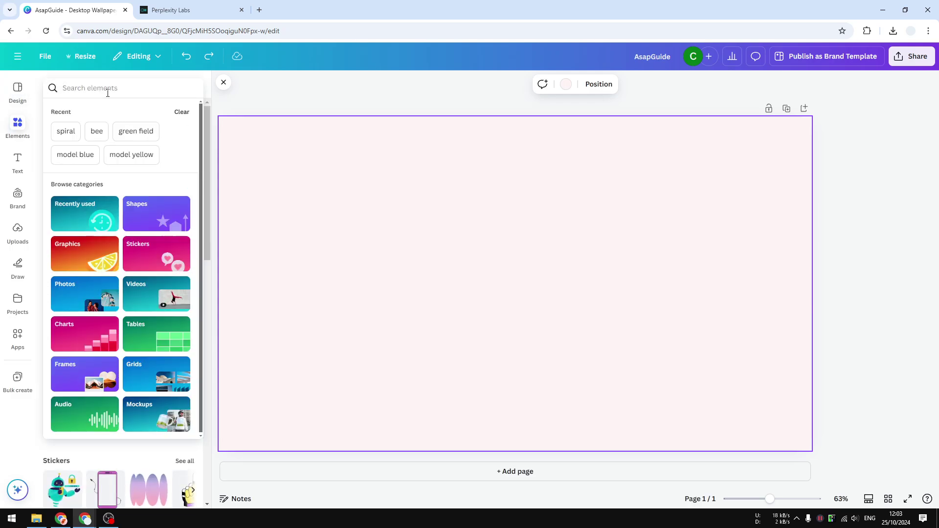
text(spiral)
key(Return)
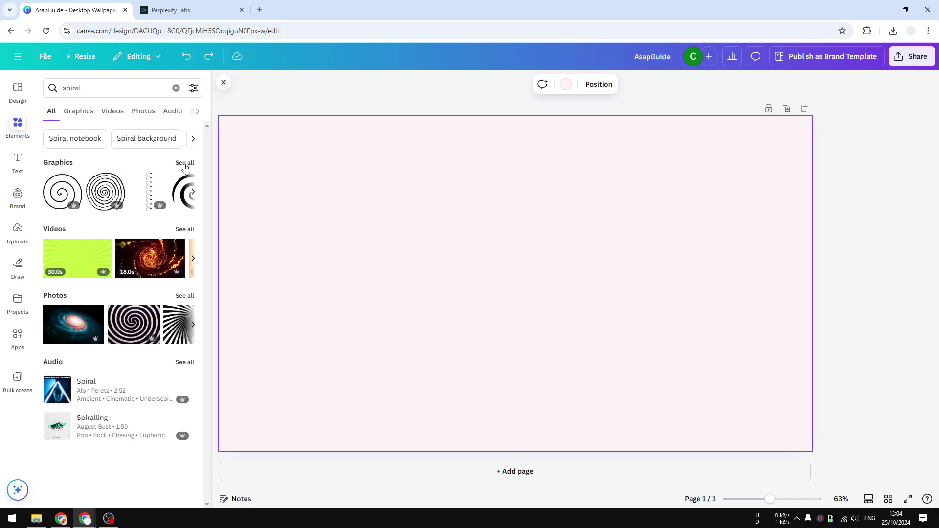
click(184, 163)
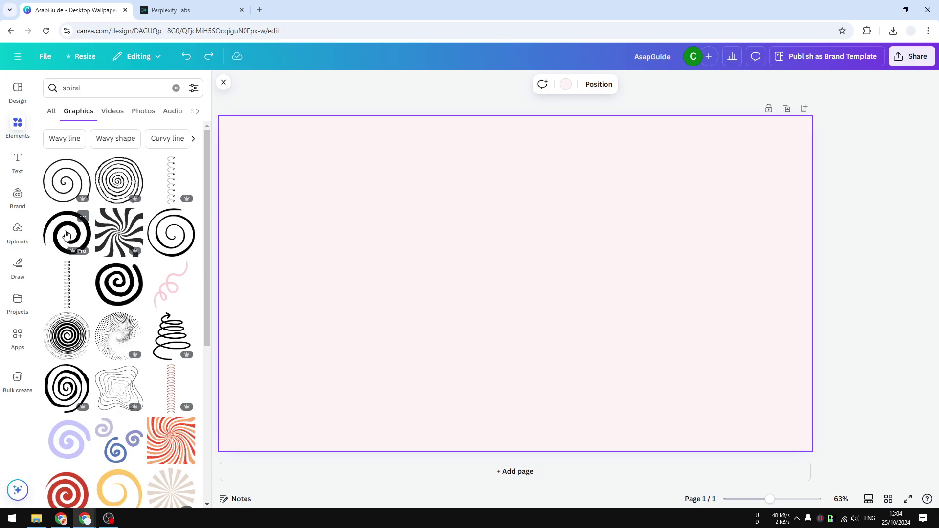
click(66, 236)
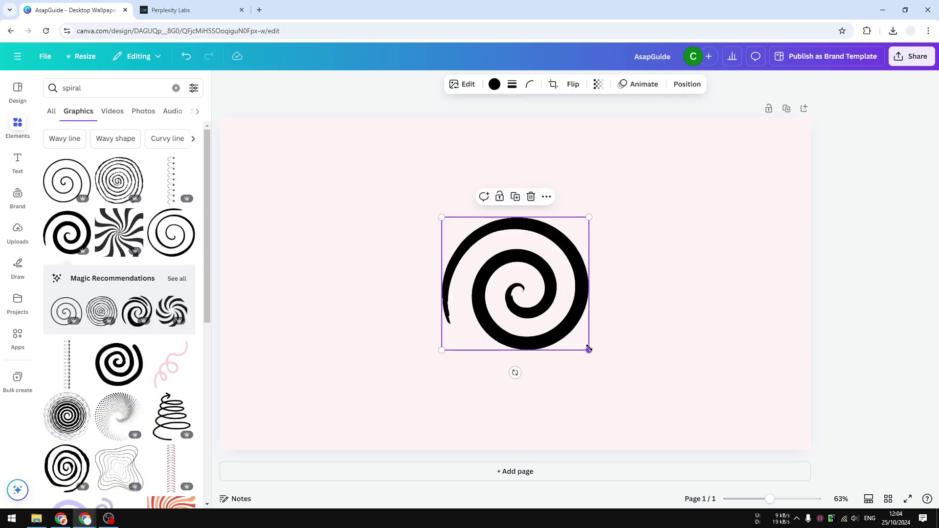
- Enlarge the spiral to fill most of the page's height and centre it on the page
drag(588, 349, 673, 426)
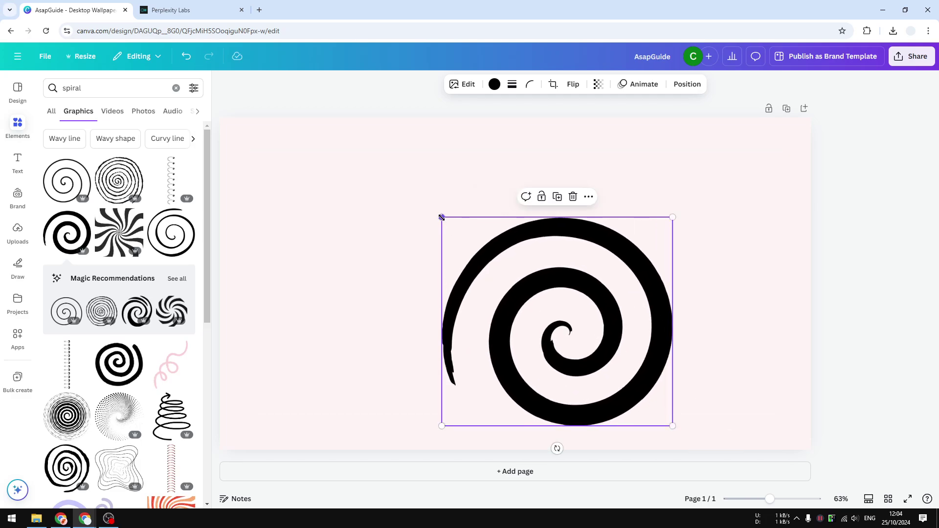
drag(441, 217, 358, 141)
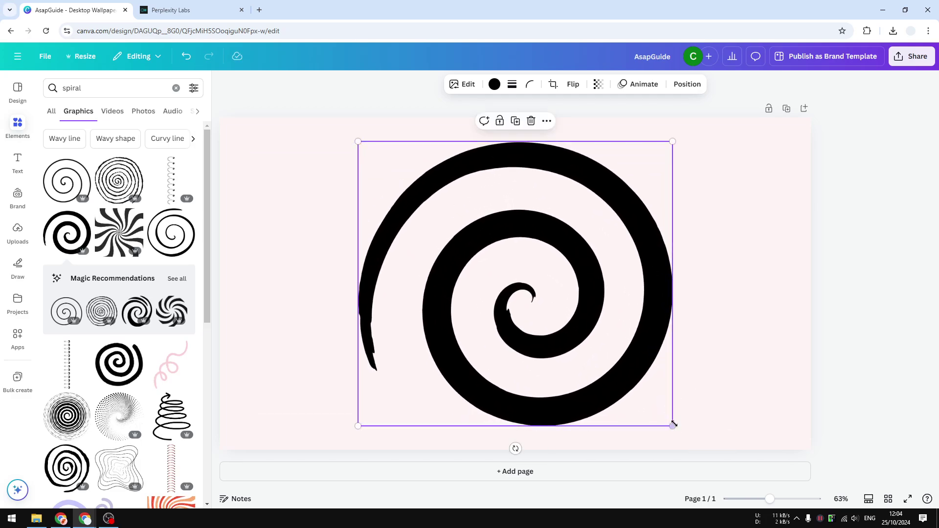
drag(673, 426, 646, 403)
drag(608, 313, 627, 327)
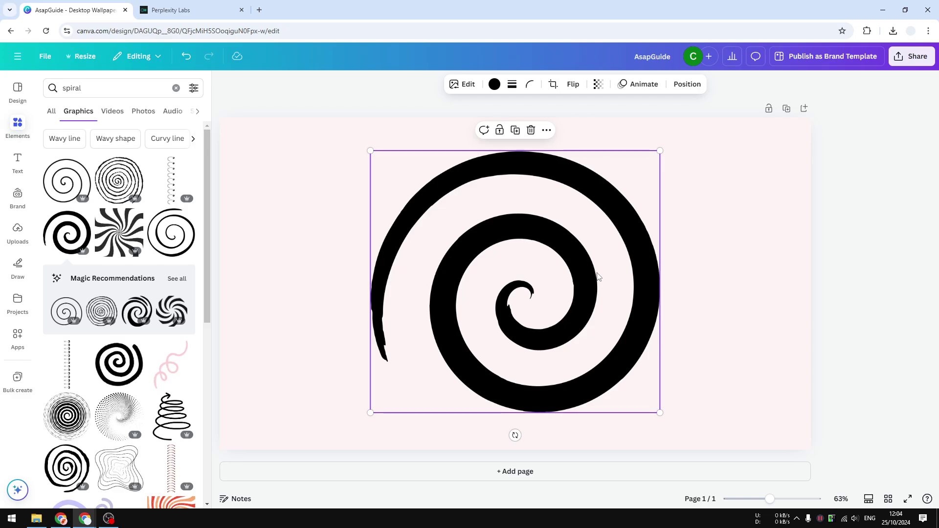
- Lower the spiral's opacity until it is a faint grey guide on the background
click(598, 84)
drag(625, 125, 556, 128)
click(340, 162)
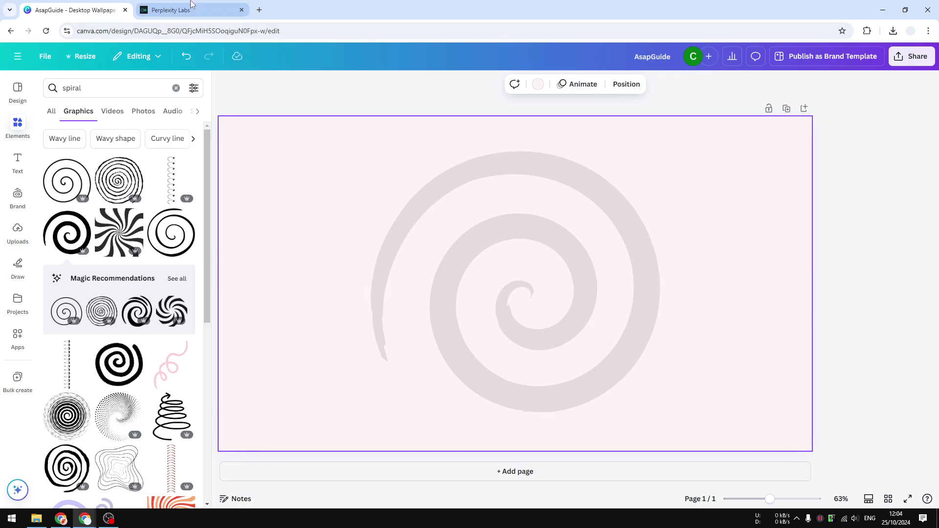
- Glance at the tornado sentence in Perplexity Labs, and add a Subtitle text box over the spiral in Canva
click(170, 10)
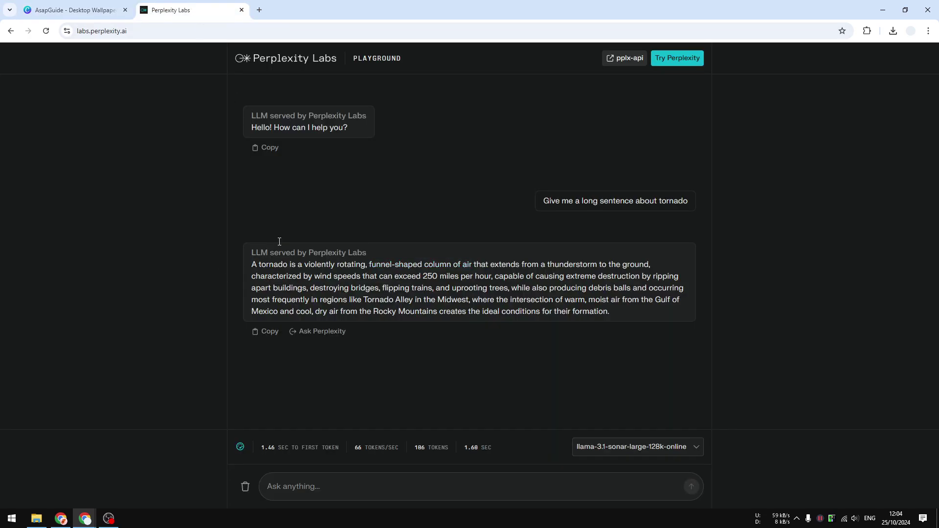
click(74, 9)
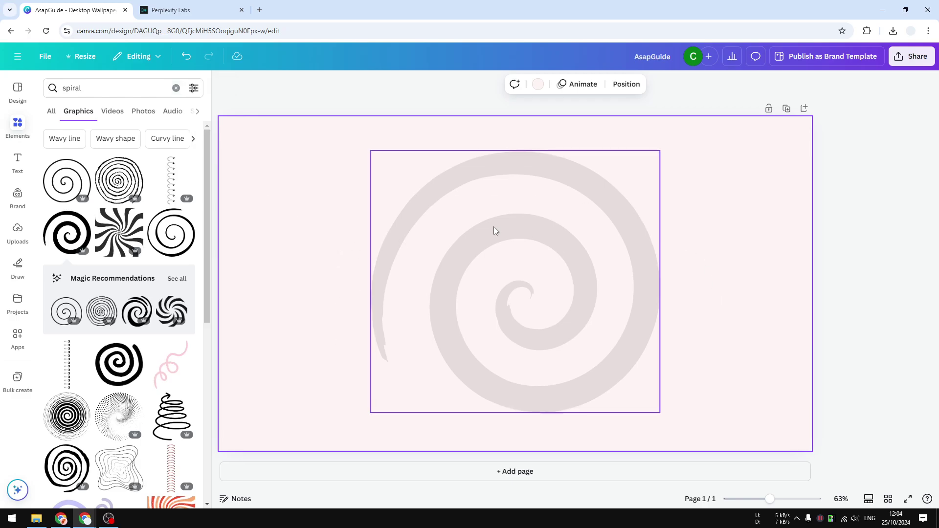
click(18, 161)
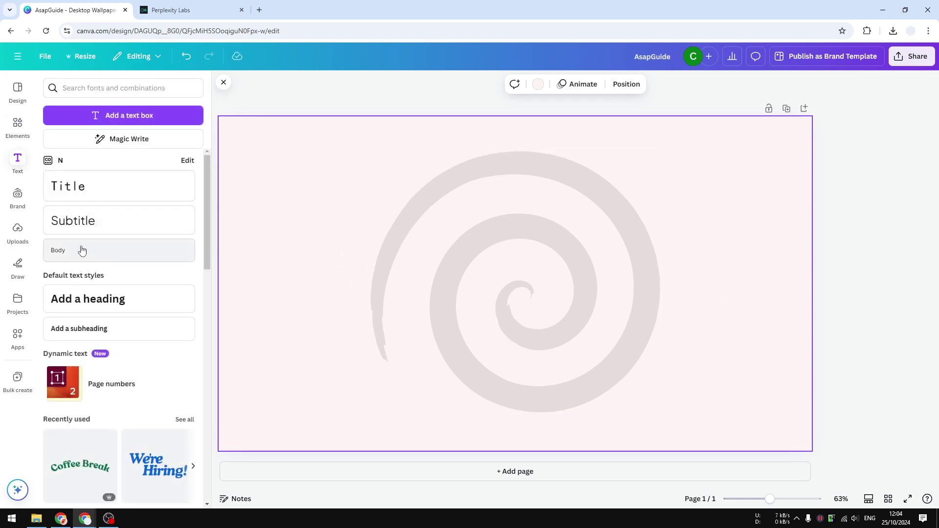
click(94, 221)
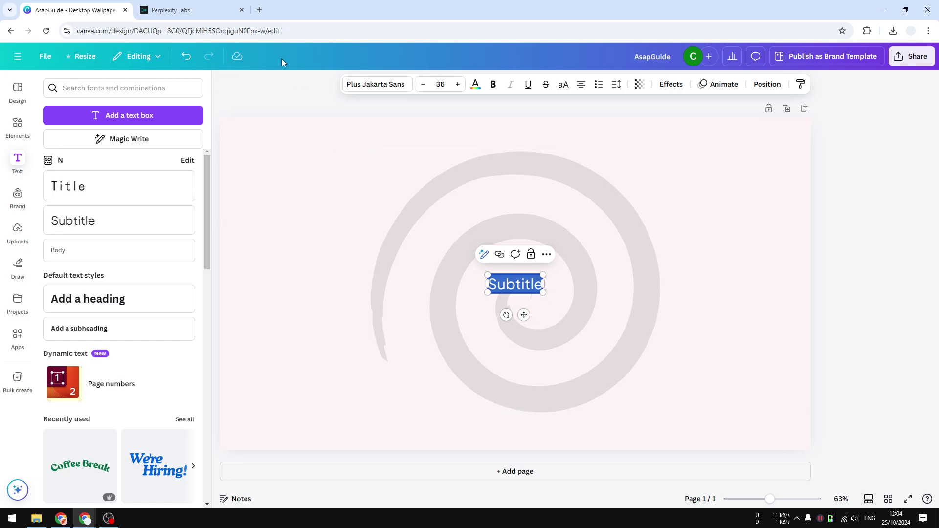
- Copy the phrase "A tornado is a violently rotating" from the Perplexity Labs answer and return to the Canva design
click(143, 4)
drag(250, 262, 331, 267)
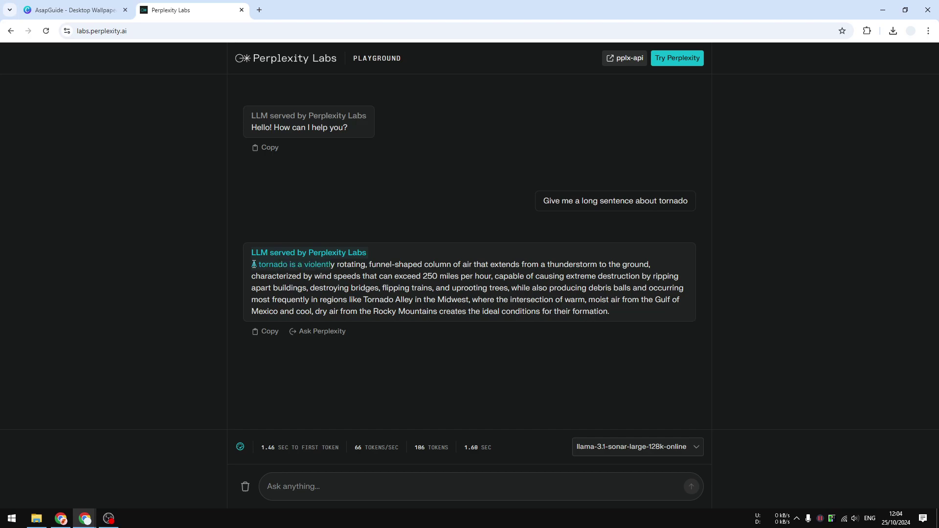
drag(251, 264, 371, 265)
right_click(366, 264)
click(372, 276)
click(76, 10)
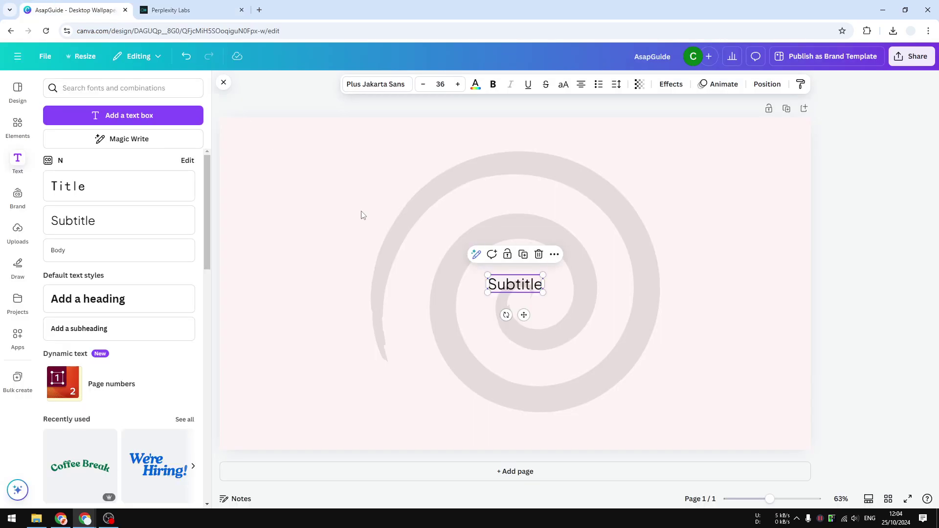
- Replace the Subtitle placeholder with the copied phrase and stand the text vertically, reading upward, at the spiral's left edge
double_click(519, 287)
right_click(519, 287)
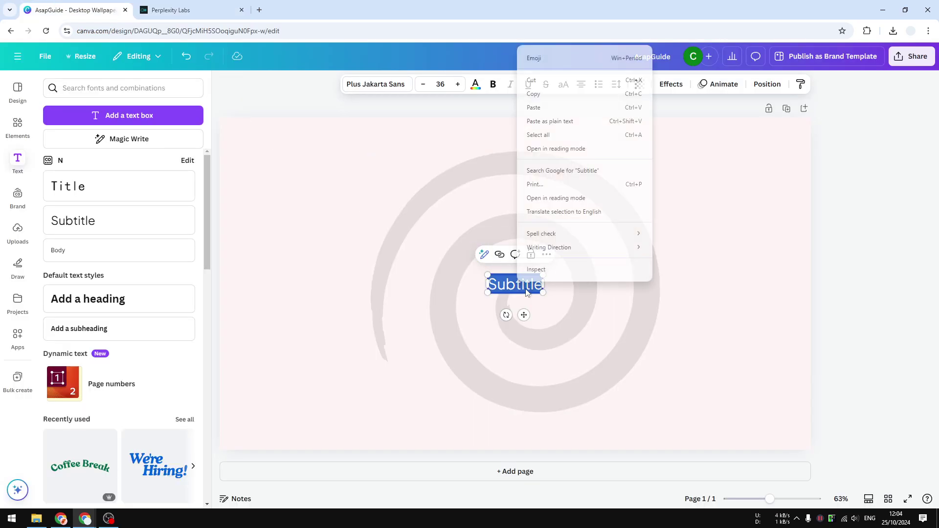
click(553, 104)
drag(506, 315, 411, 235)
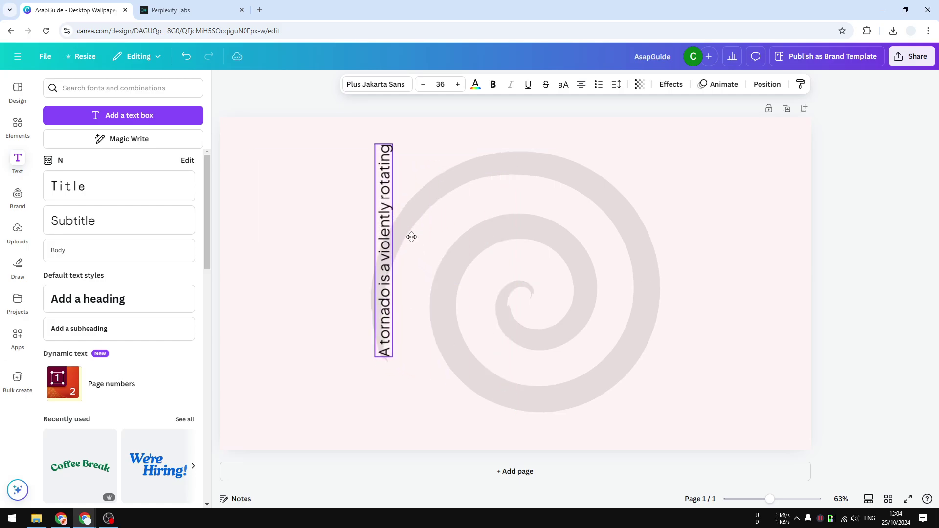
- Apply the Curve text shape at 27 and tilt the phrase to follow the spiral's upper-left outer arc
click(670, 83)
click(121, 446)
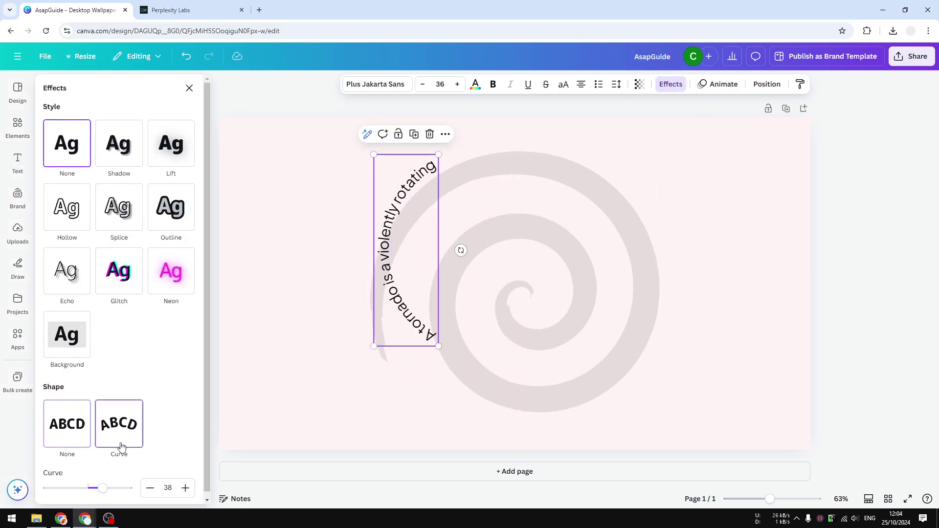
drag(104, 488, 99, 488)
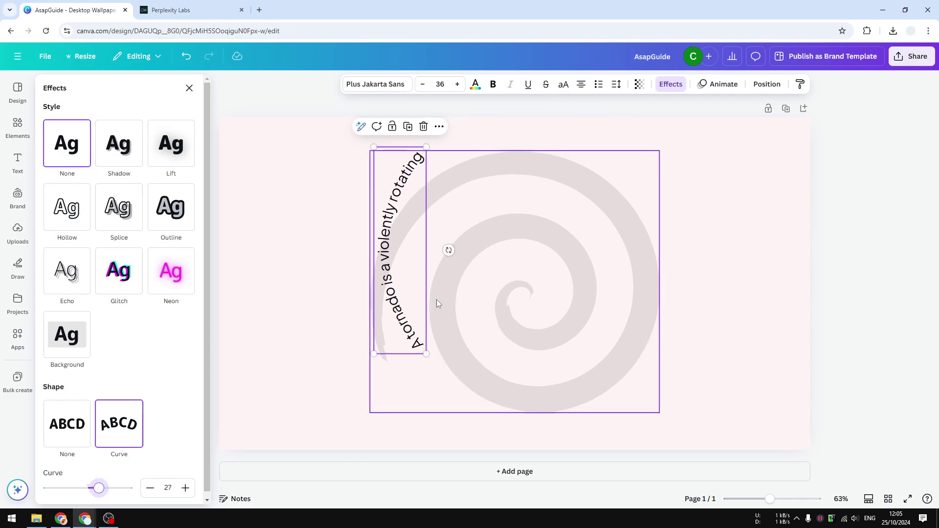
drag(448, 250, 445, 269)
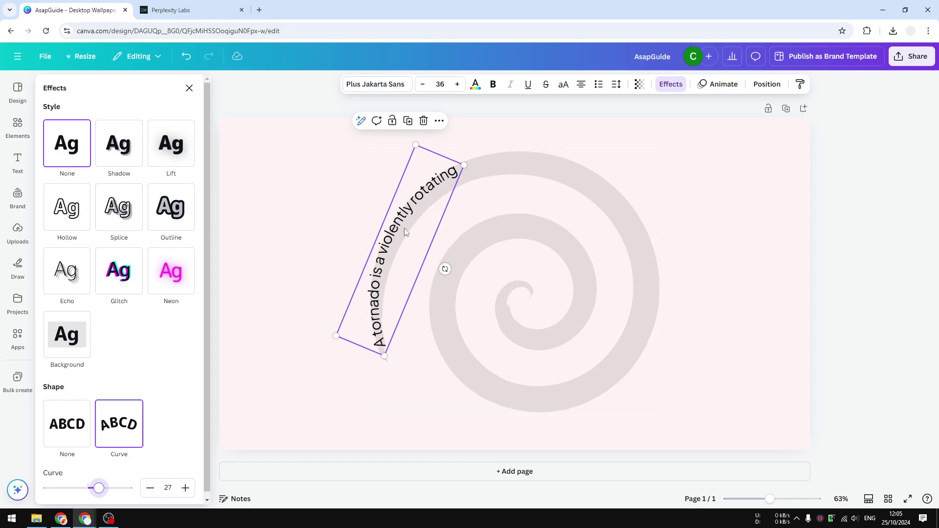
drag(424, 194, 427, 198)
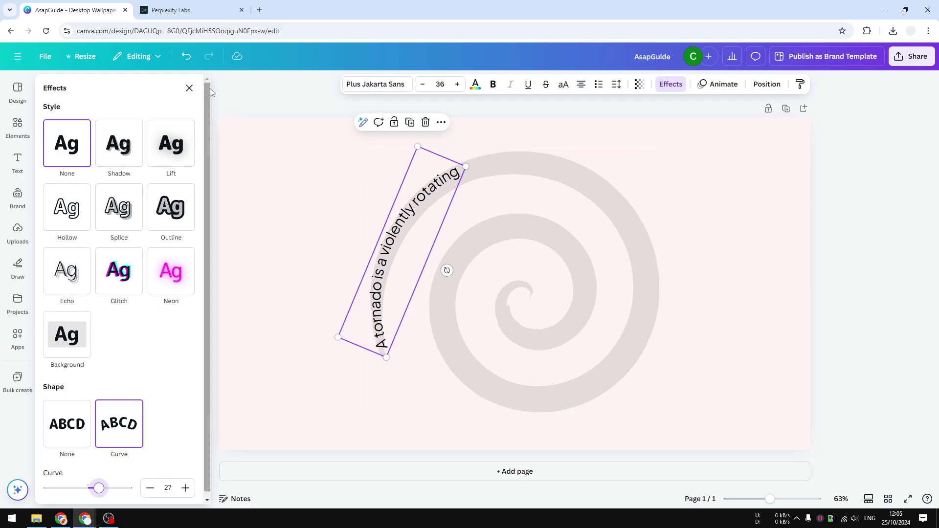
- Copy the phrase "funnel-shaped column of air" from the Perplexity Labs answer and return to the Canva design
click(190, 9)
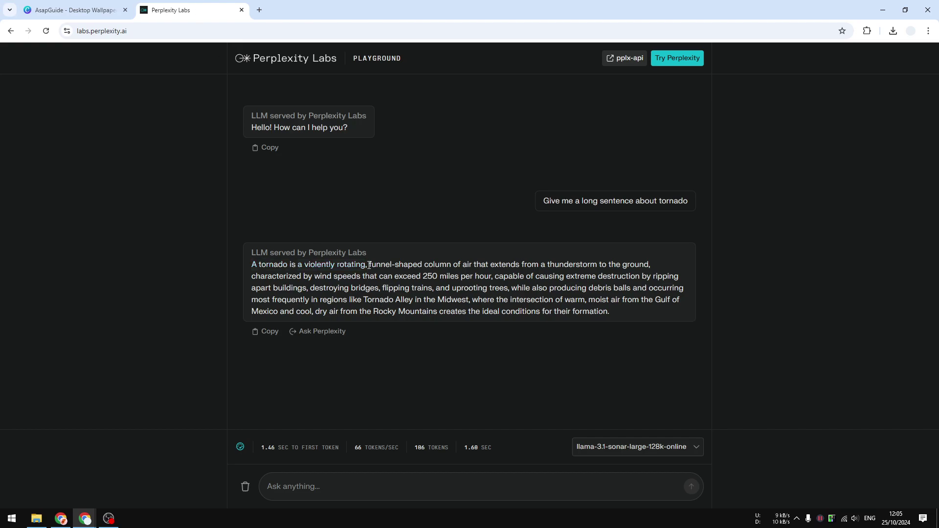
drag(369, 264, 461, 266)
right_click(465, 265)
click(484, 273)
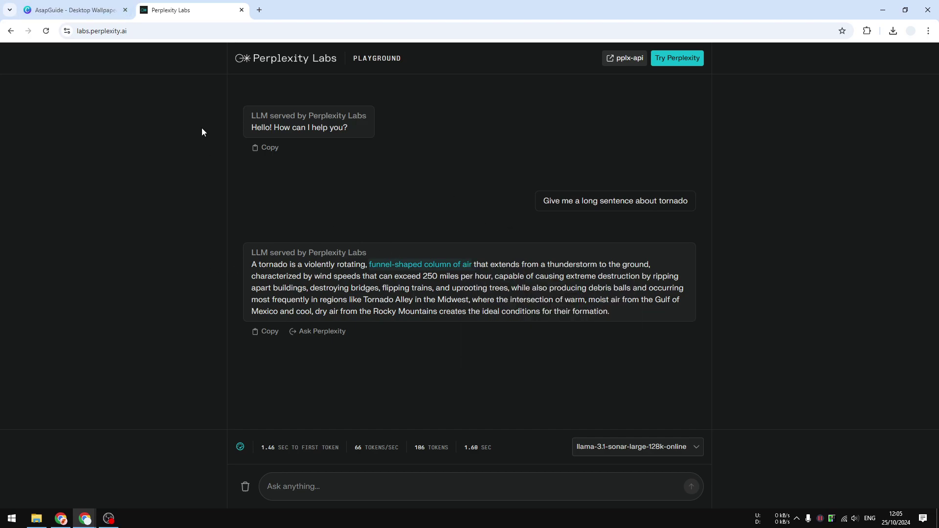
click(124, 4)
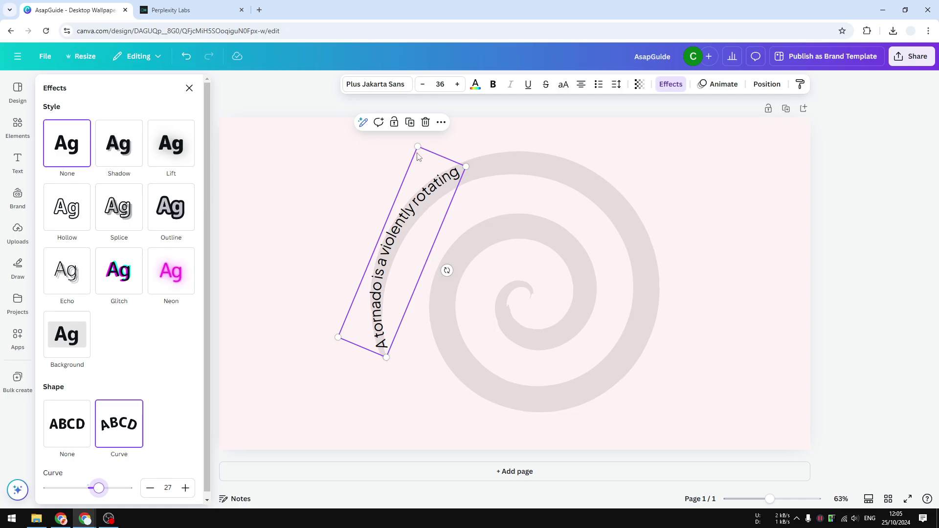
- Duplicate the curved phrase inside the spiral and replace the copy's text with "funnel-shaped column of air"
click(440, 123)
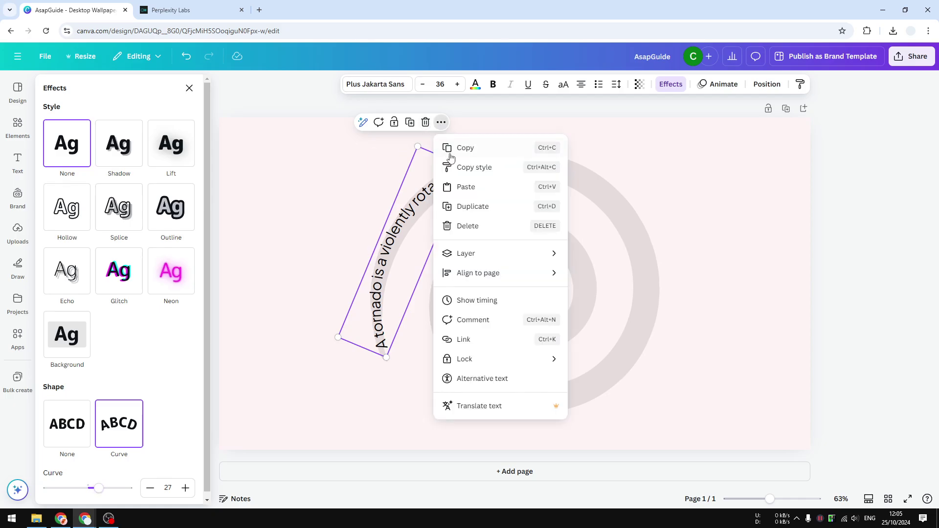
click(484, 206)
drag(405, 225, 542, 217)
double_click(542, 217)
right_click(542, 217)
click(562, 273)
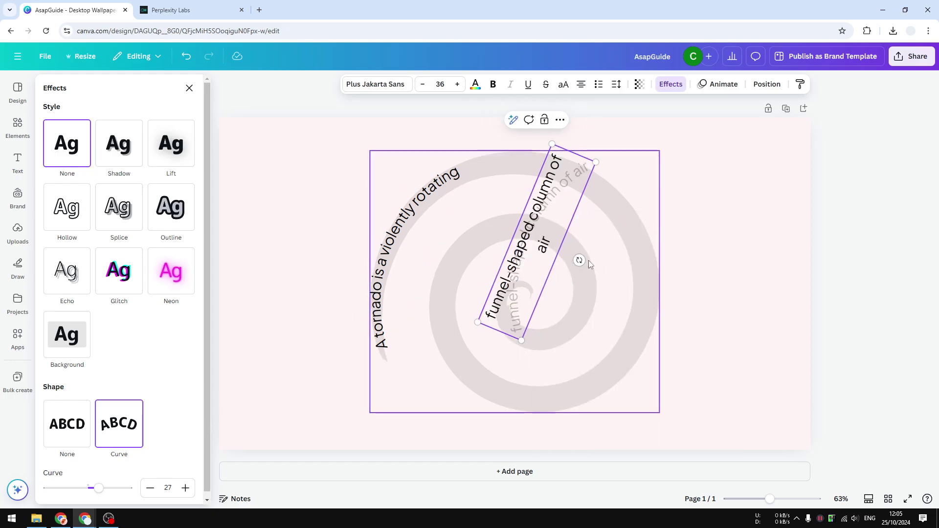
- Rotate and move "funnel-shaped column of air" along the spiral's upper-right arc, directly following the first phrase
drag(579, 260, 534, 278)
click(725, 273)
drag(550, 238, 568, 163)
drag(550, 205, 535, 203)
drag(588, 157, 587, 173)
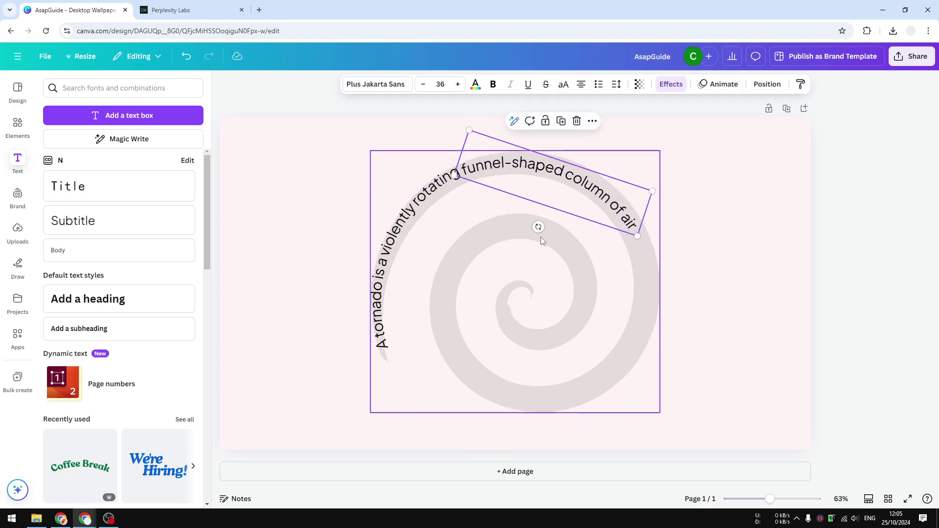
drag(538, 227, 536, 225)
drag(591, 191, 593, 191)
- Set the second phrase's curve to 29 and nudge it into line with the spiral's outer band
click(670, 84)
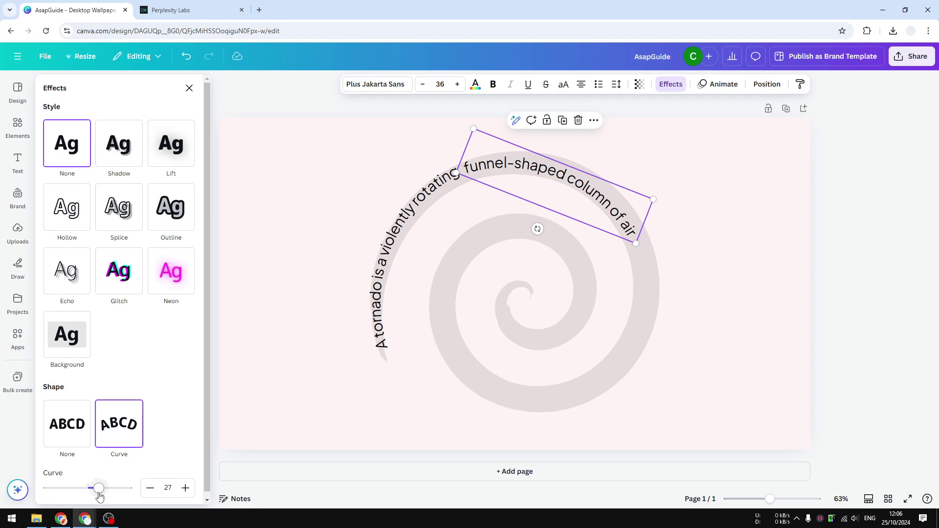
drag(99, 495, 101, 489)
click(152, 490)
click(155, 490)
click(155, 490)
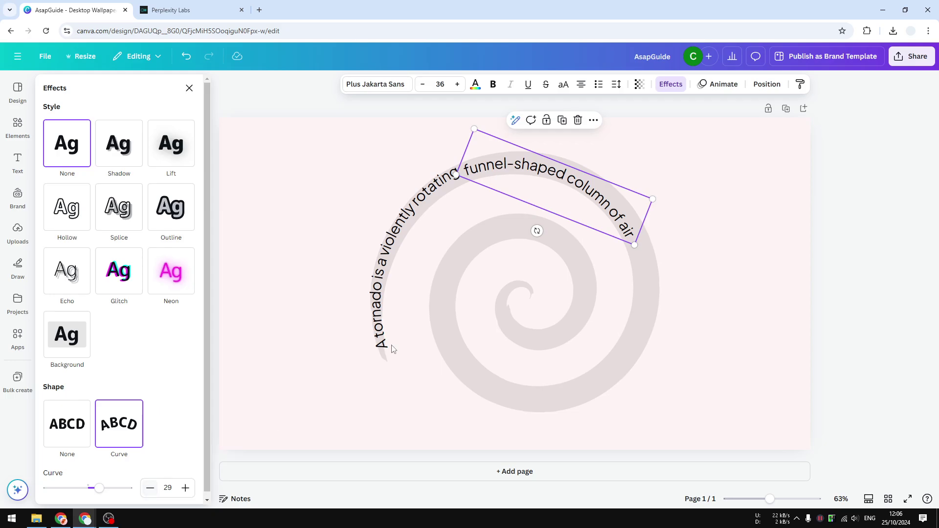
click(556, 185)
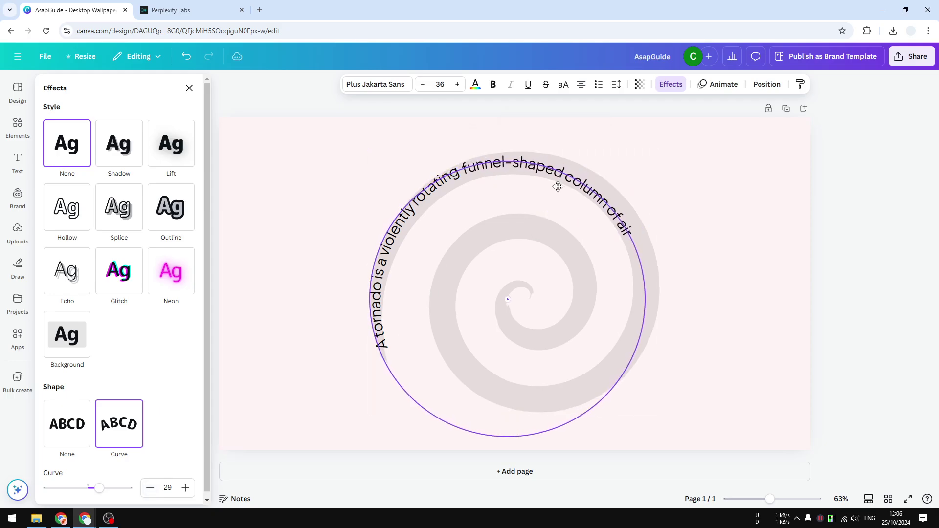
click(558, 187)
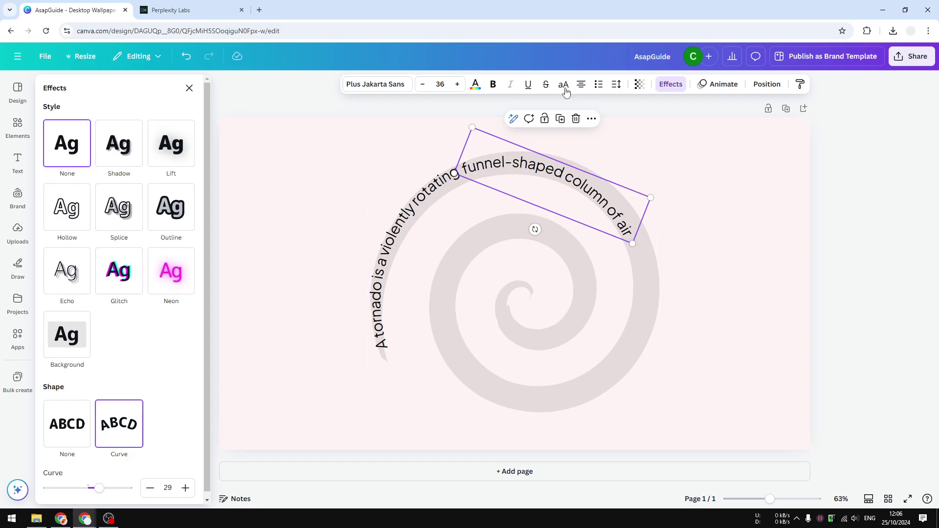
- Copy the phrase "that extends from a thunderstorm" from the Perplexity Labs answer and return to the Canva design
click(221, 10)
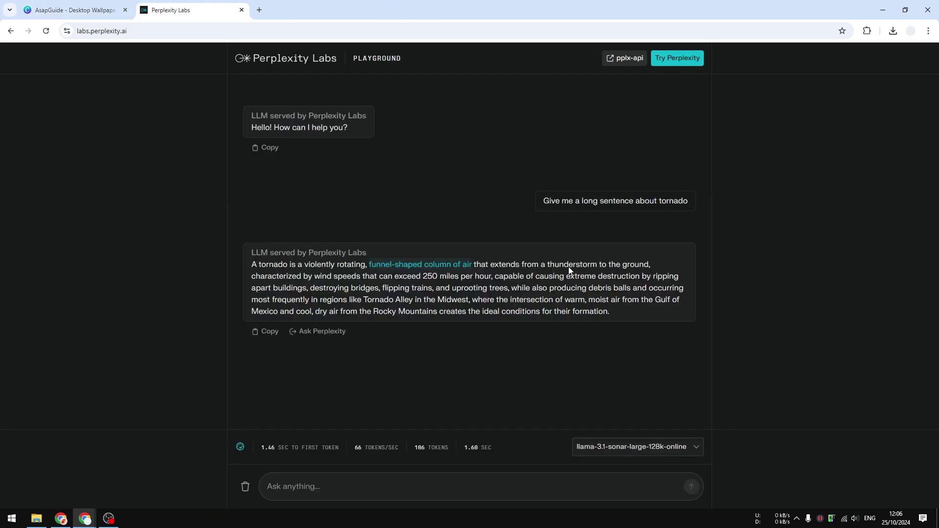
drag(476, 262, 537, 264)
click(480, 265)
drag(474, 264, 594, 264)
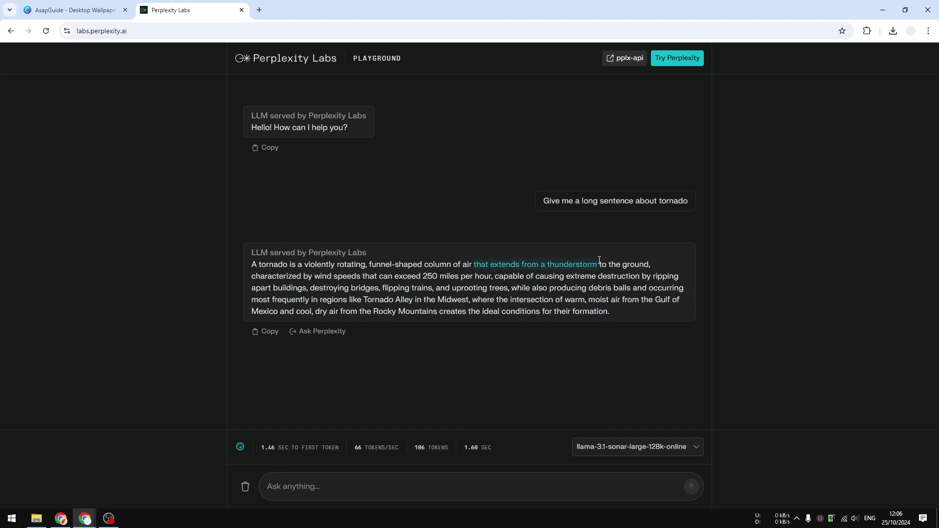
right_click(599, 261)
click(609, 275)
click(76, 9)
- Duplicate the second curved phrase lower inside the spiral and replace the copy's text with "that extends from a thunderstorm"
click(617, 192)
key(Escape)
click(592, 118)
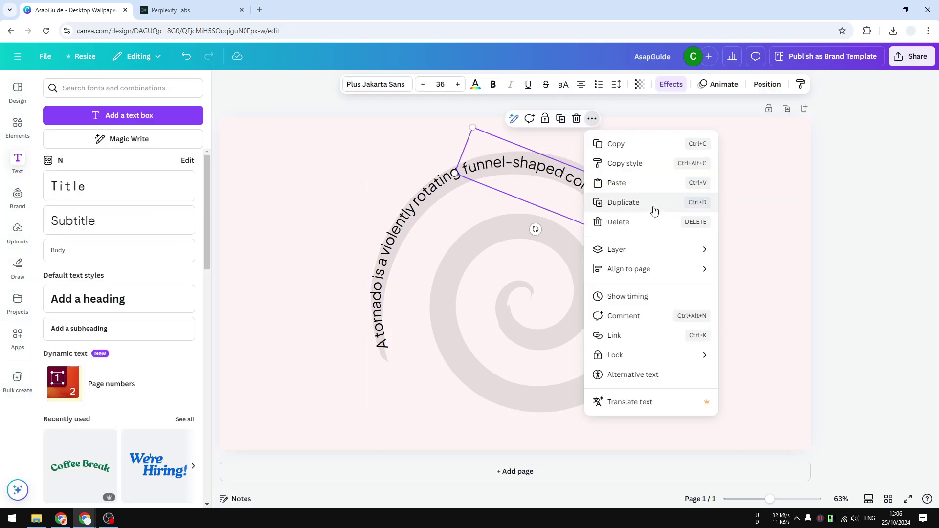
click(651, 205)
drag(606, 205, 604, 324)
double_click(604, 325)
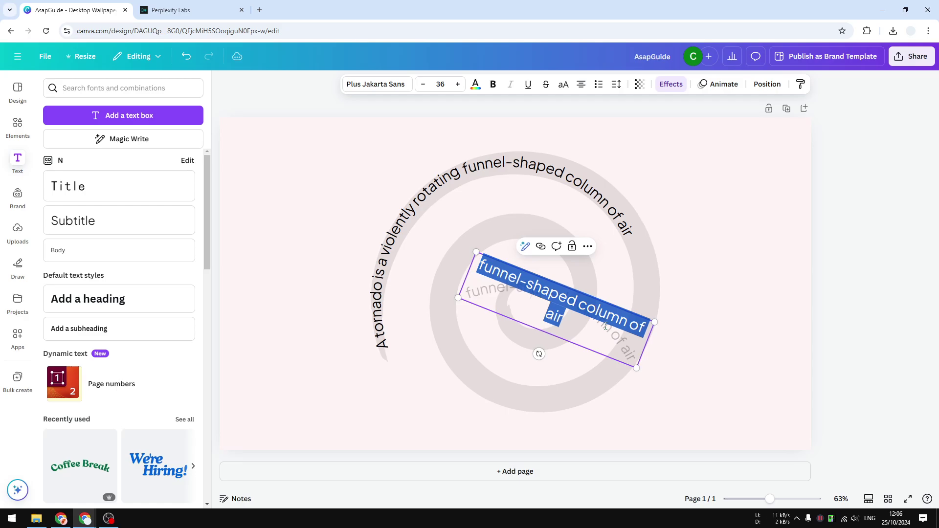
right_click(604, 324)
click(636, 151)
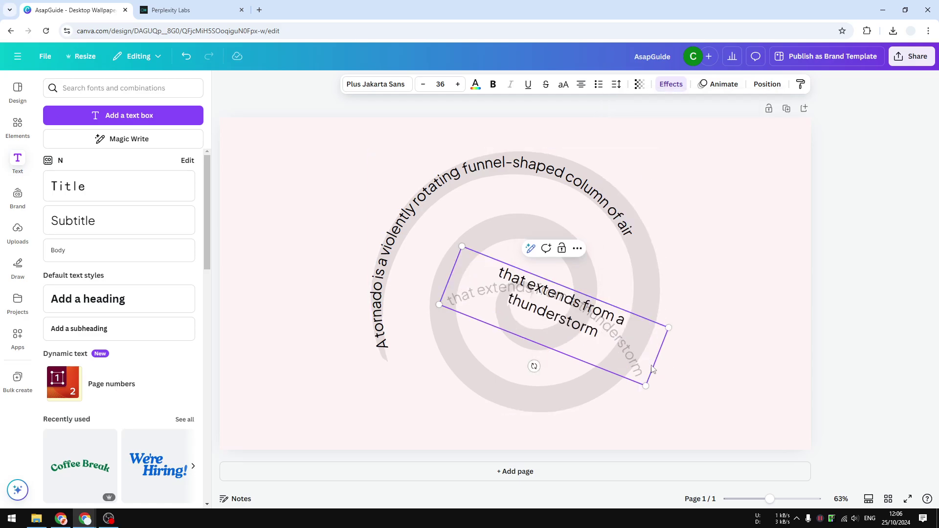
- Rotate and move "that extends from a thunderstorm" onto the spiral's outer right arc, directly following "column of air"
click(684, 374)
click(609, 308)
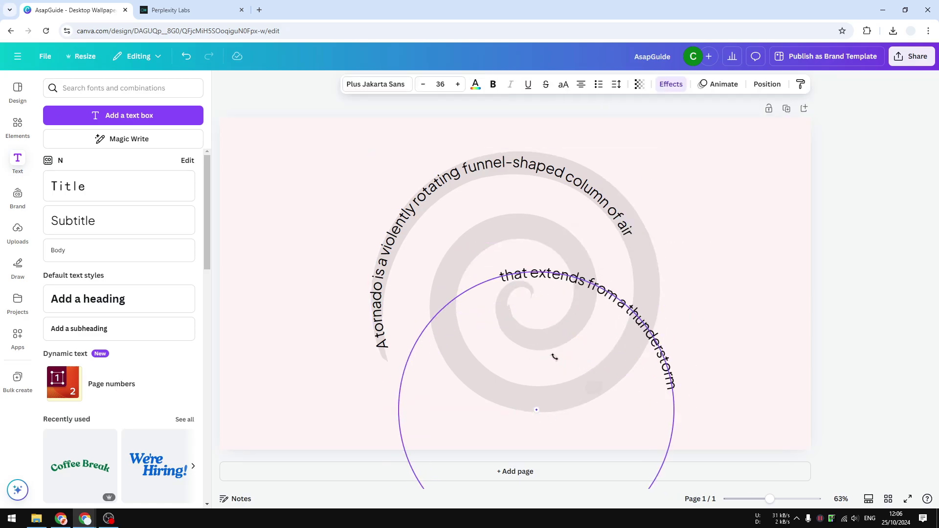
drag(551, 354, 550, 294)
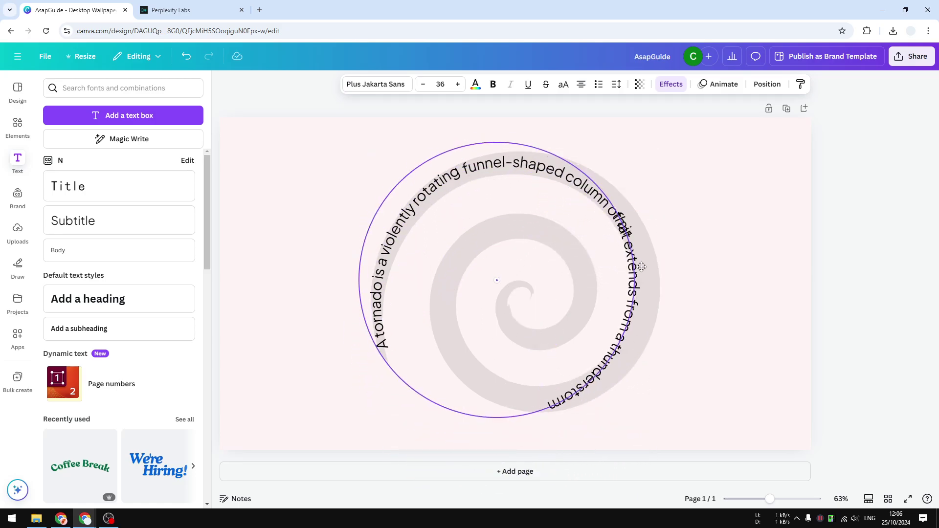
drag(643, 268, 653, 286)
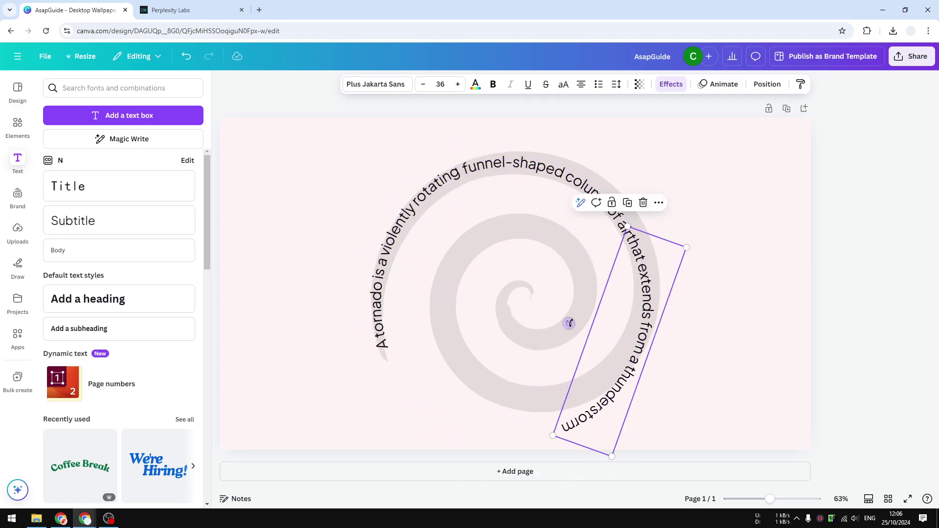
drag(570, 323, 574, 312)
click(720, 306)
drag(660, 288, 646, 279)
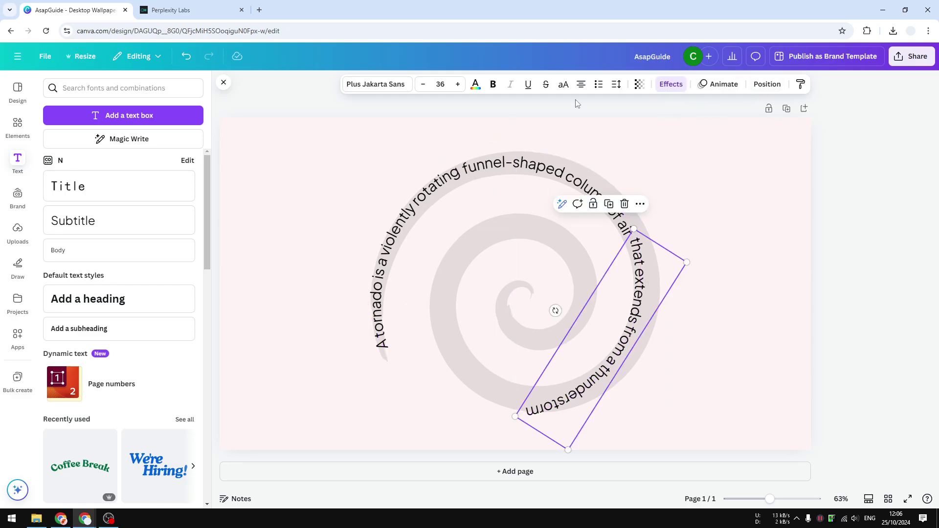
- Set the curve of "that extends from a thunderstorm" to 32, and rotate and nudge it along the spiral's outer right arc
click(679, 85)
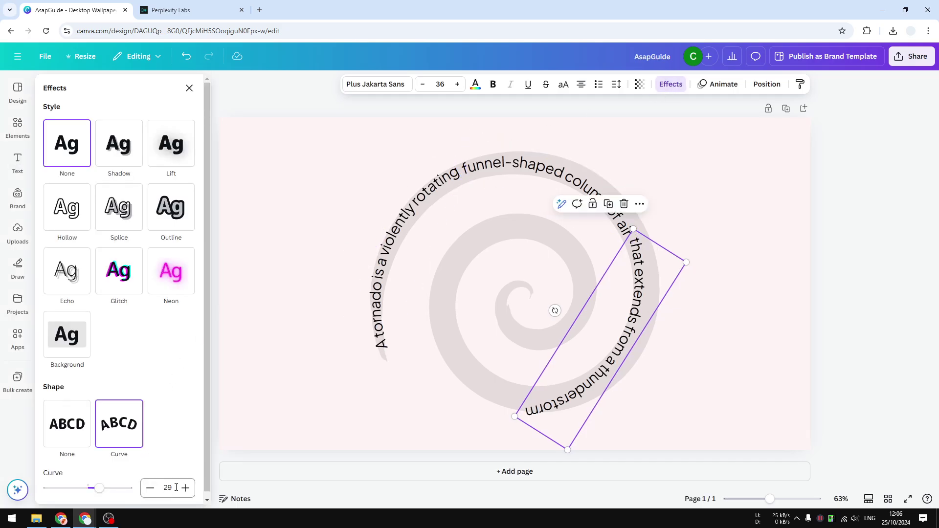
click(190, 492)
click(191, 492)
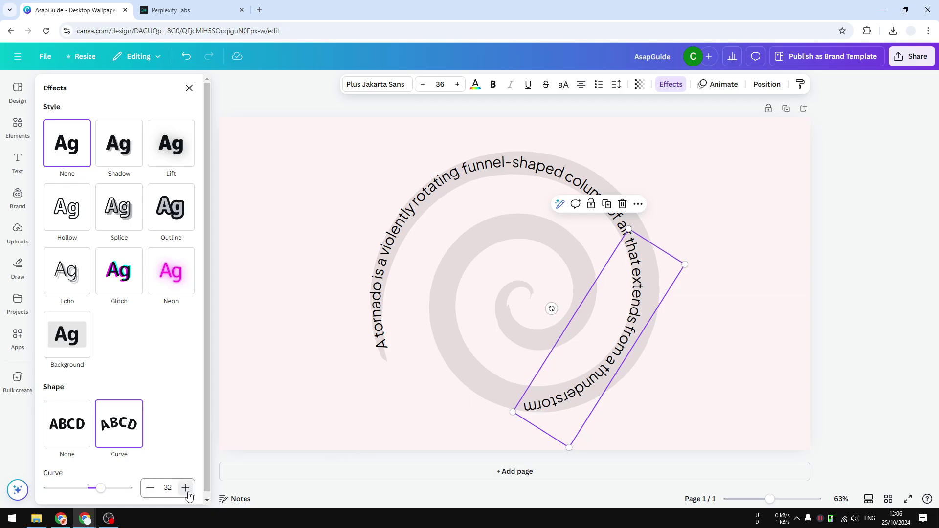
click(674, 383)
click(642, 299)
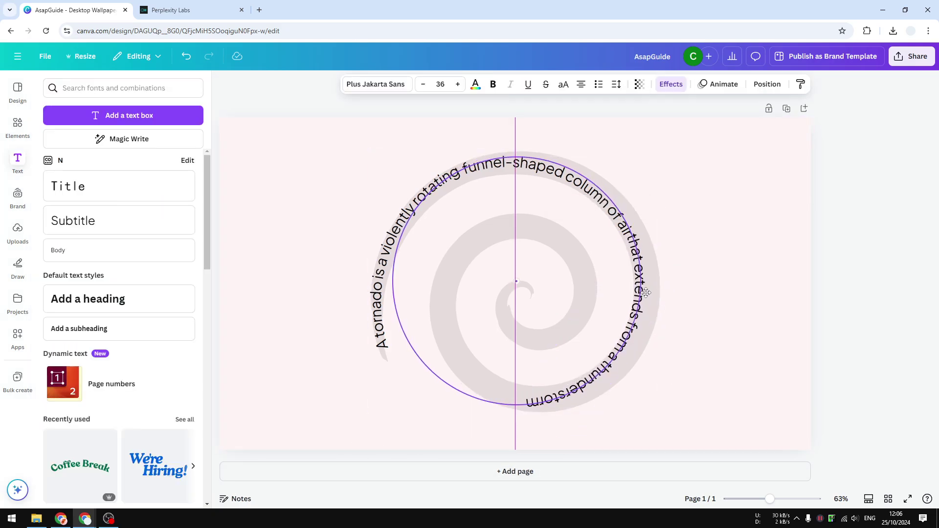
drag(647, 294, 644, 295)
drag(552, 305, 556, 303)
drag(642, 281, 637, 277)
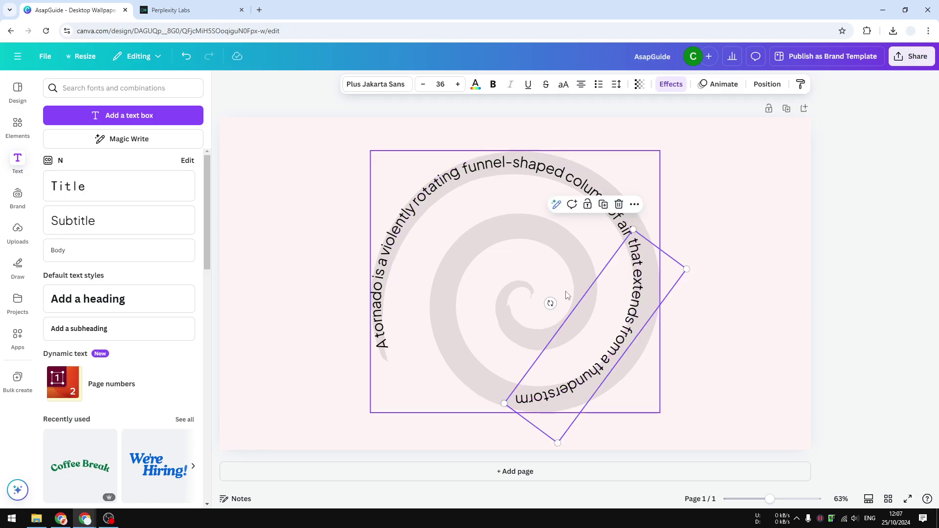
- Set the curve of "that extends from a thunderstorm" to 37 and nudge it into line with the spiral band
click(670, 85)
click(186, 488)
click(185, 488)
click(186, 489)
click(185, 488)
click(185, 488)
click(185, 488)
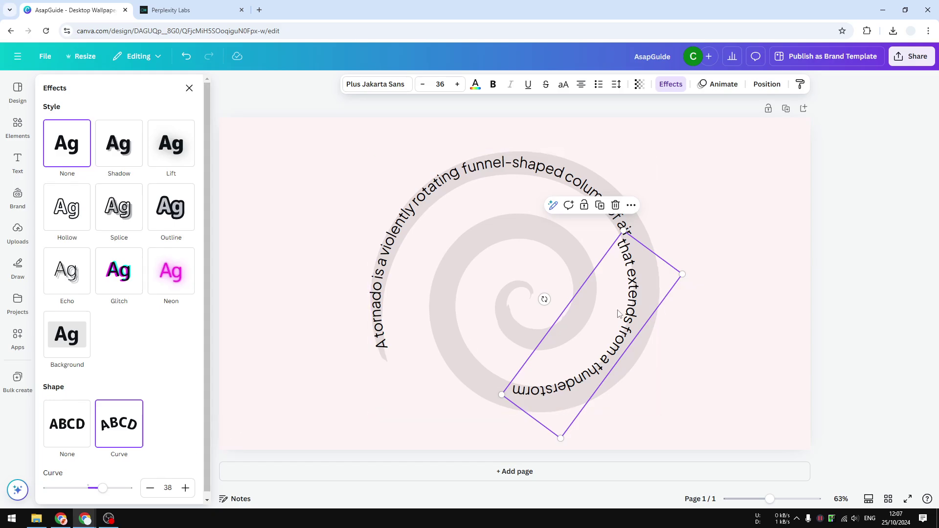
drag(642, 282, 647, 275)
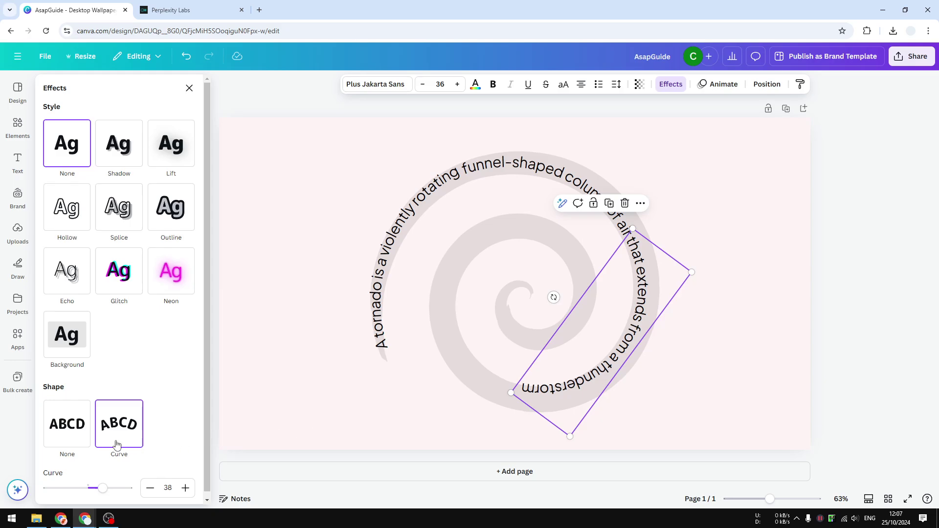
click(151, 488)
click(150, 488)
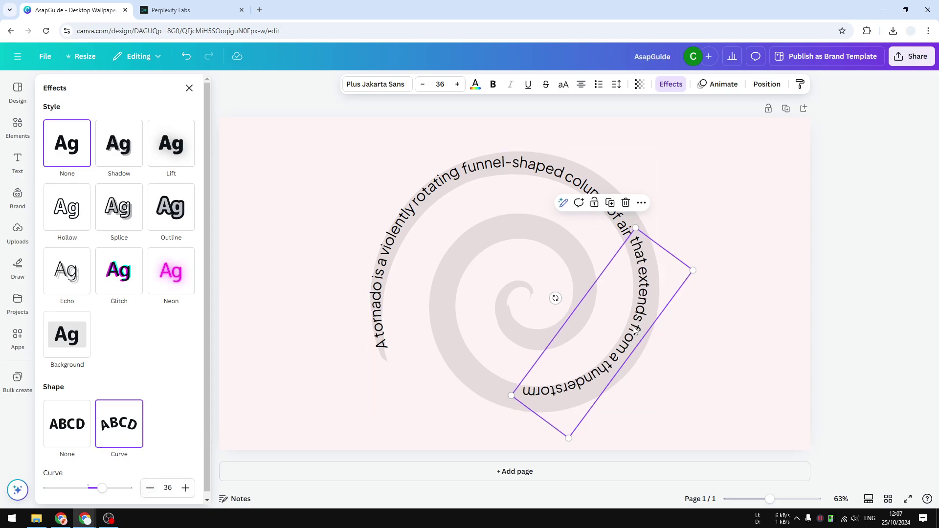
click(185, 489)
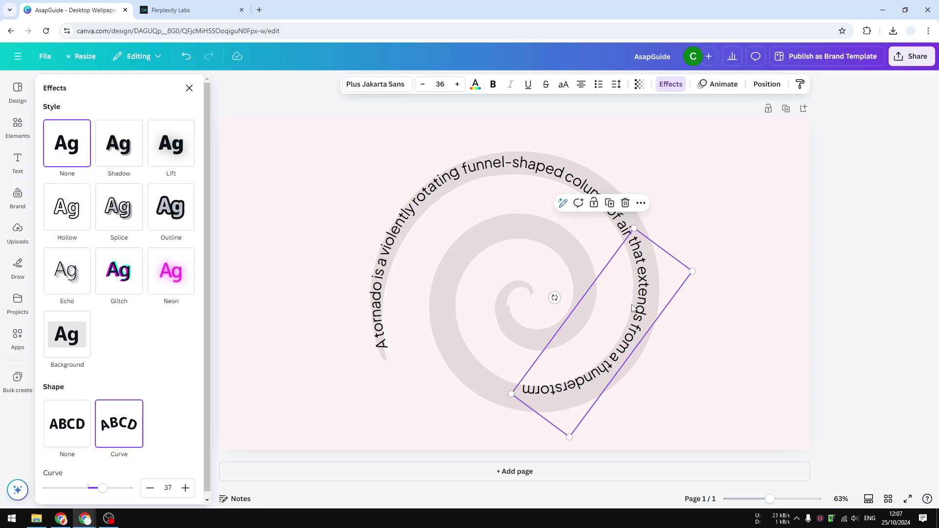
drag(633, 308, 638, 302)
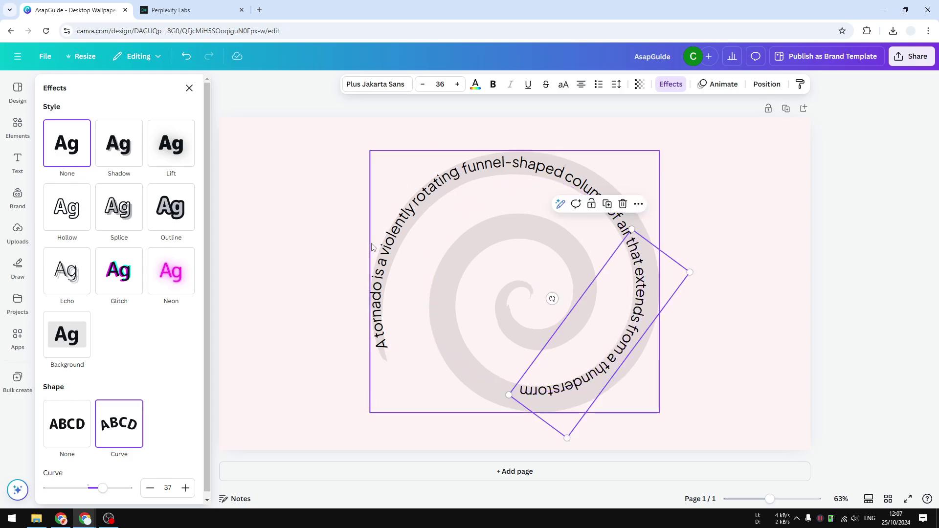
- Copy the phrase "to the ground, characterized" from the Perplexity Labs answer and return to the Canva design
click(198, 4)
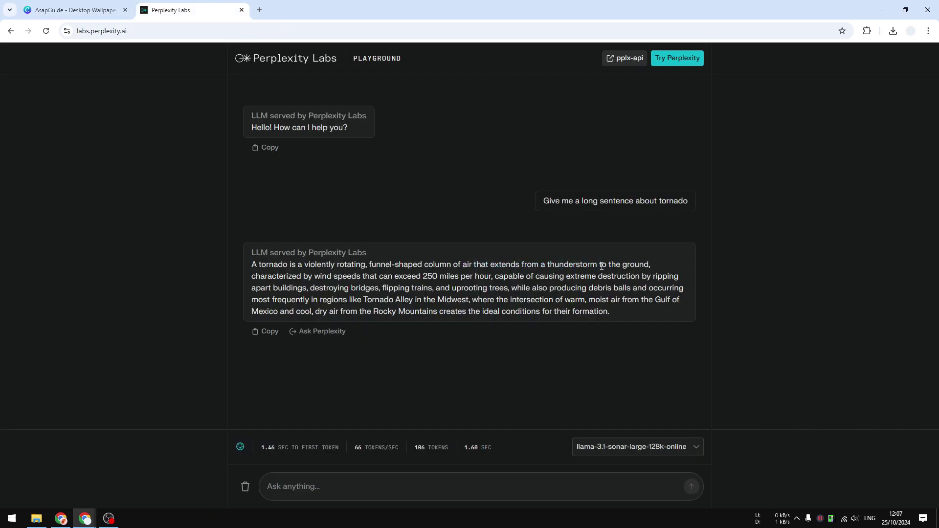
drag(600, 265, 651, 267)
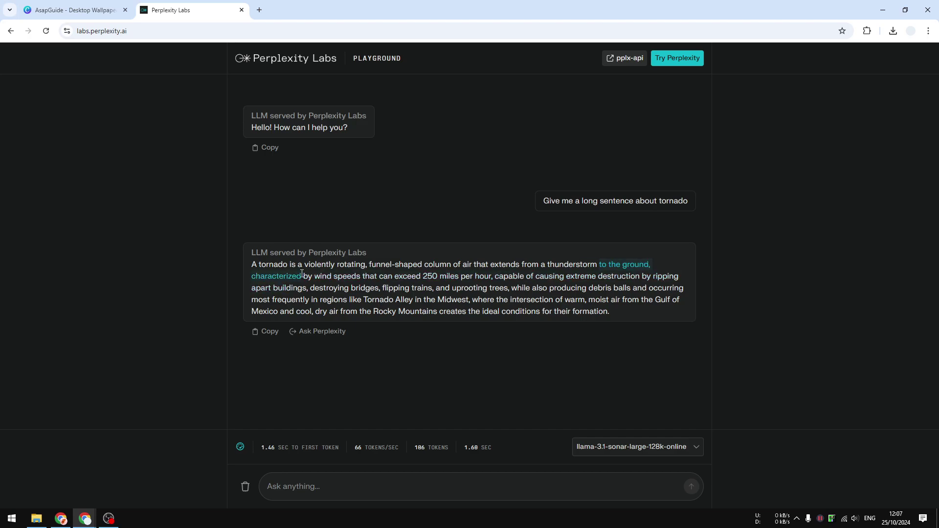
right_click(279, 280)
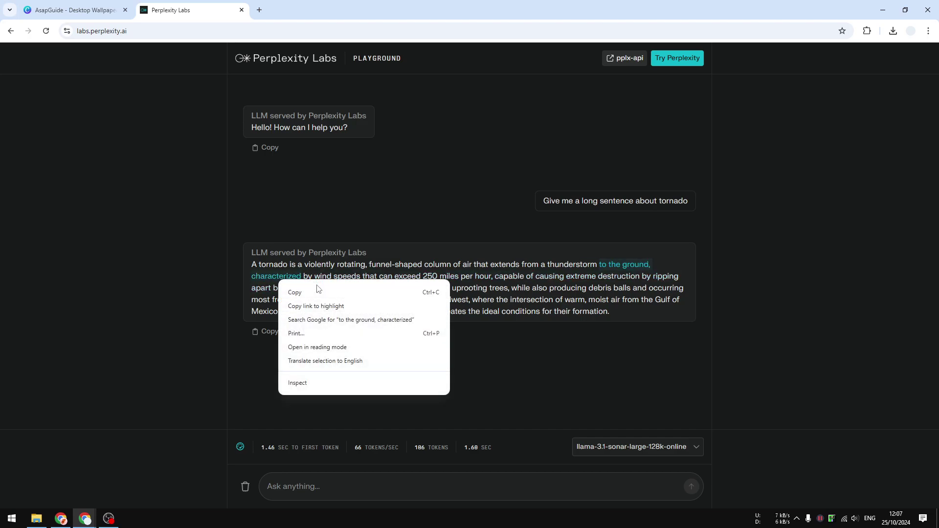
key(Escape)
click(75, 5)
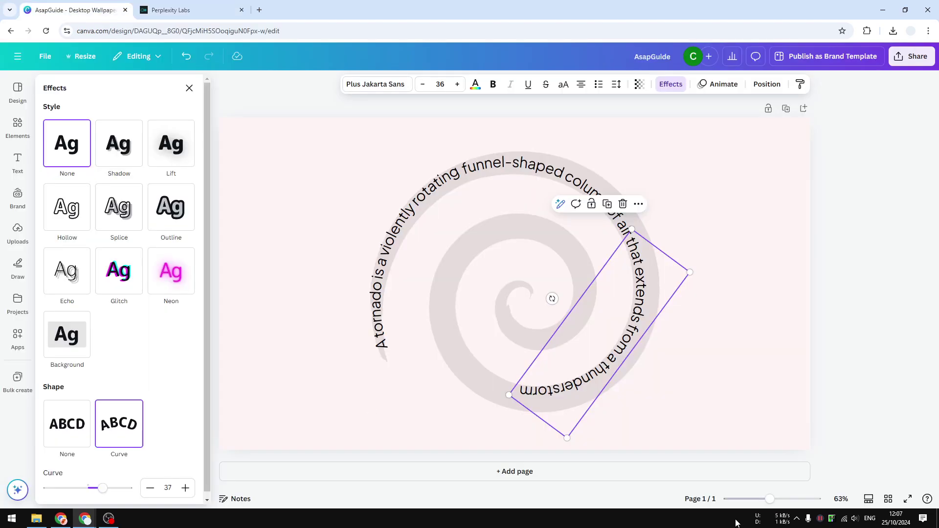
- Duplicate the "that extends from a thunderstorm" text inside the spiral and replace the copy's text with "to the ground, characterized"
click(637, 206)
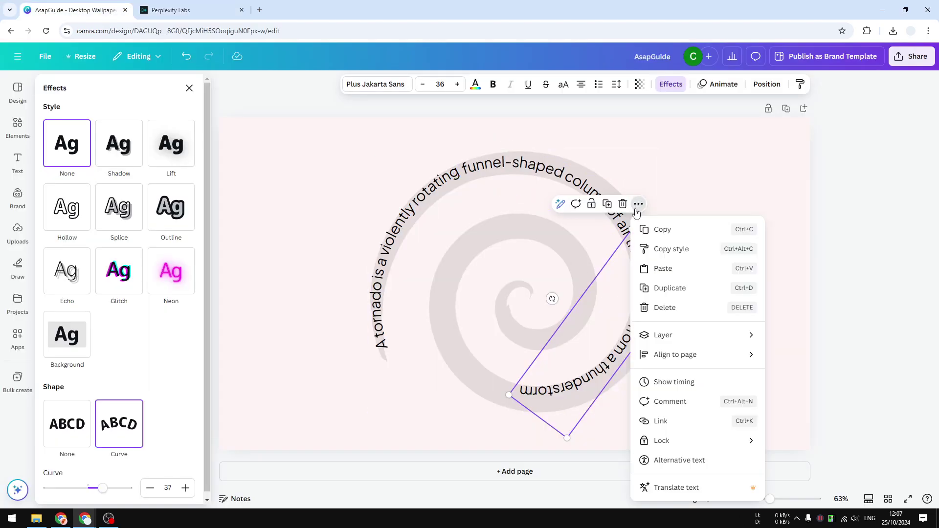
click(670, 288)
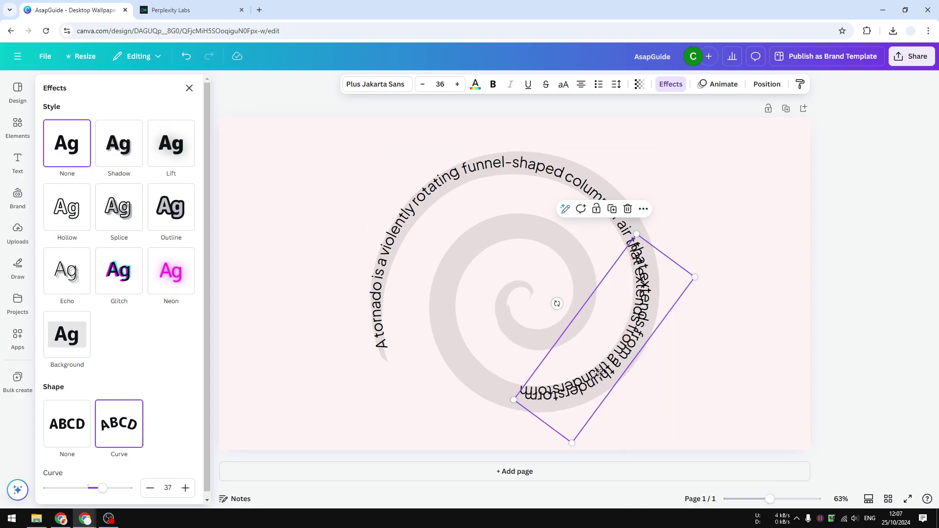
drag(555, 304, 499, 370)
double_click(497, 367)
right_click(496, 366)
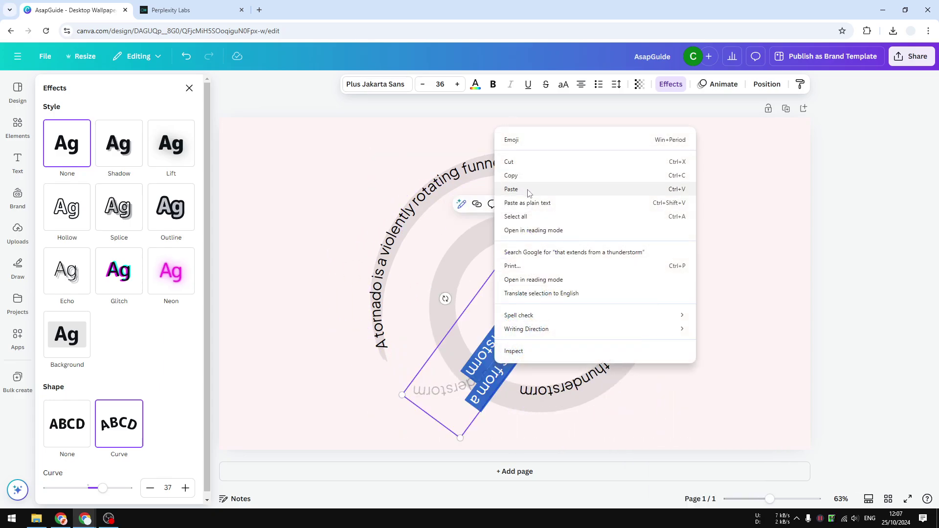
click(526, 190)
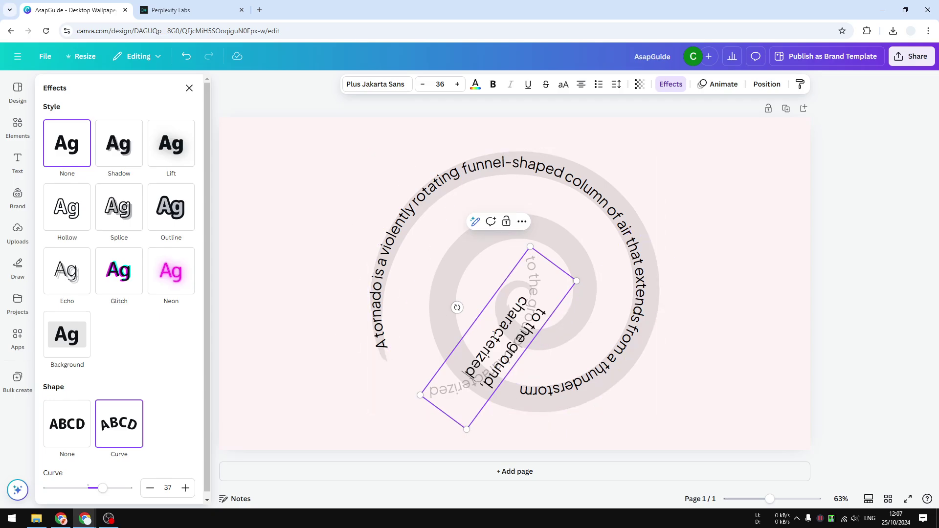
- Rotate and move "to the ground, characterized" onto the spiral's lower-left arc, directly following "thunderstorm"
drag(457, 307, 552, 289)
click(655, 368)
drag(493, 346, 439, 347)
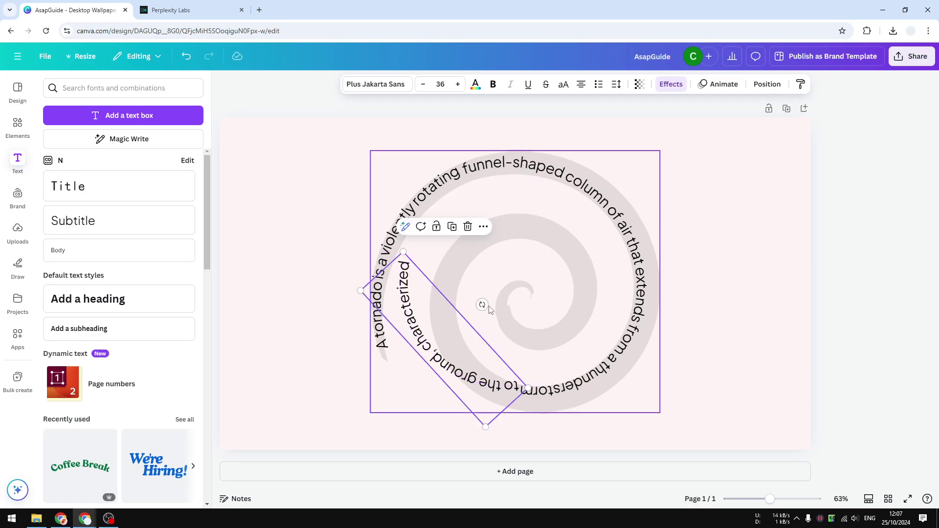
drag(489, 307, 524, 326)
click(707, 356)
drag(451, 320, 463, 299)
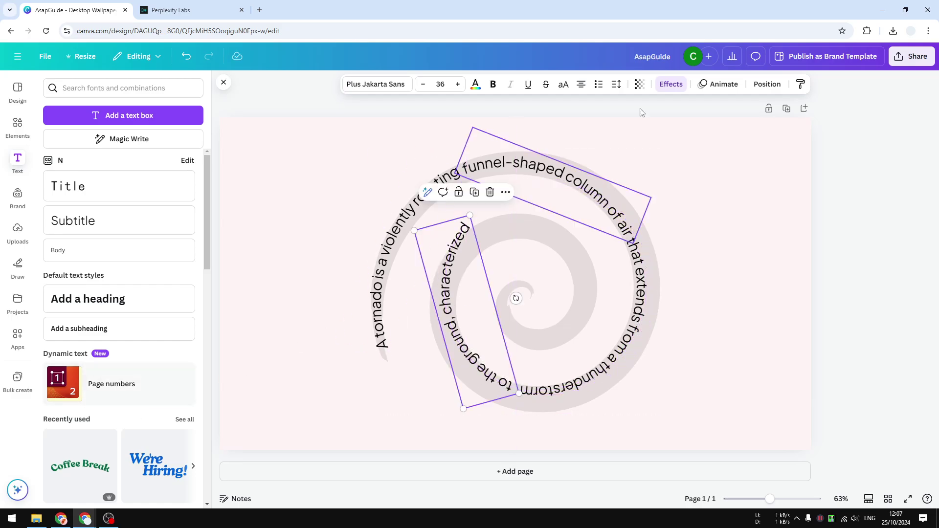
- Set the curve of "to the ground, characterized" to 40, and rotate and nudge it along the spiral's left arc
click(675, 84)
click(185, 488)
click(185, 488)
click(185, 488)
click(697, 359)
click(487, 297)
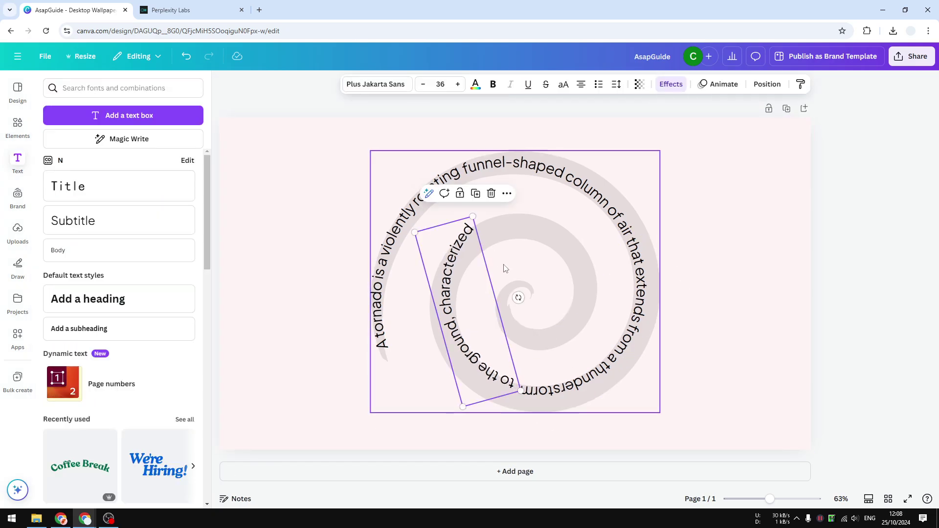
drag(517, 293, 528, 299)
drag(466, 307, 470, 306)
- Tighten the curve of "to the ground, characterized" further, and move and rotate it back against the end of "thunderstorm"
click(671, 85)
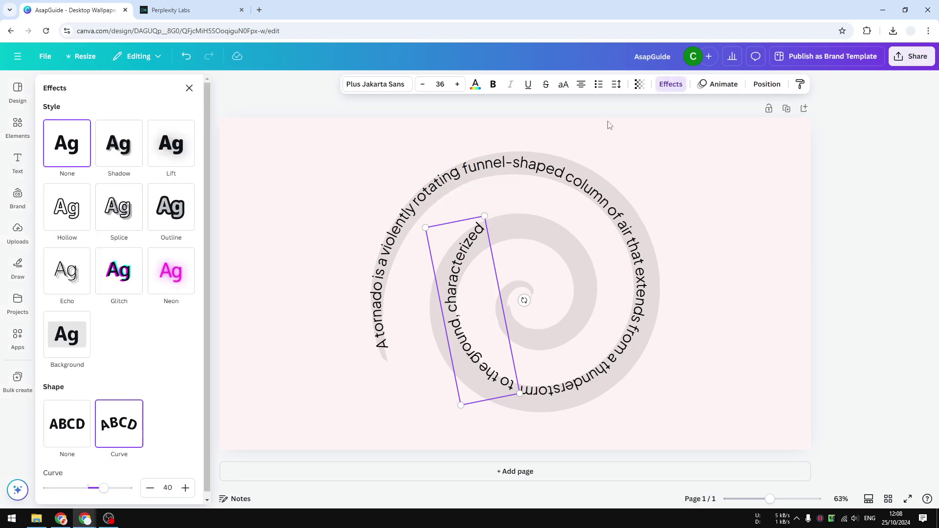
click(184, 488)
click(184, 488)
click(183, 487)
click(184, 487)
click(183, 488)
click(183, 488)
click(183, 488)
click(183, 488)
click(739, 433)
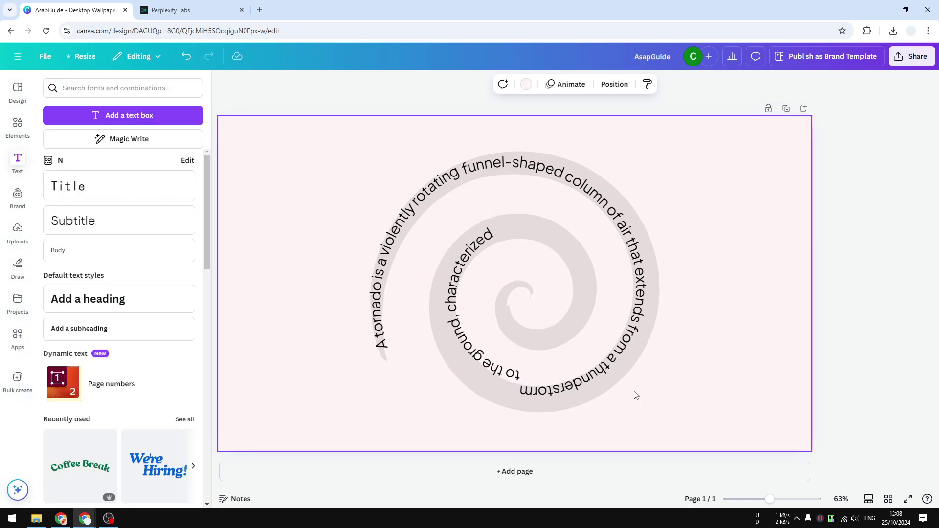
drag(500, 345, 494, 360)
drag(529, 312, 483, 348)
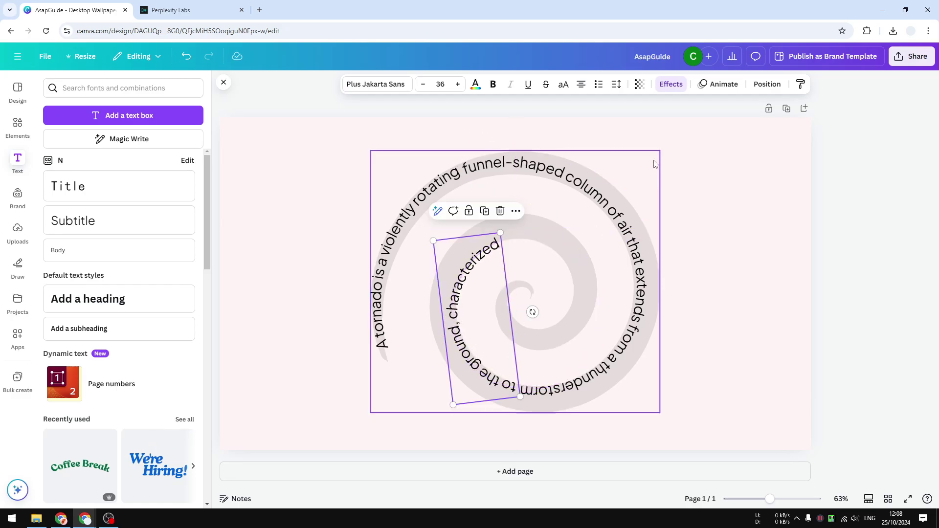
- Slightly loosen the curve of "to the ground, characterized" and nudge the phrase up into line with the band
click(671, 85)
click(150, 487)
click(150, 488)
click(715, 393)
click(478, 342)
drag(478, 342, 475, 333)
- Copy the phrase "by wind speeds that can" from the Perplexity Labs answer and return to the Canva design
key(ctrl+Tab)
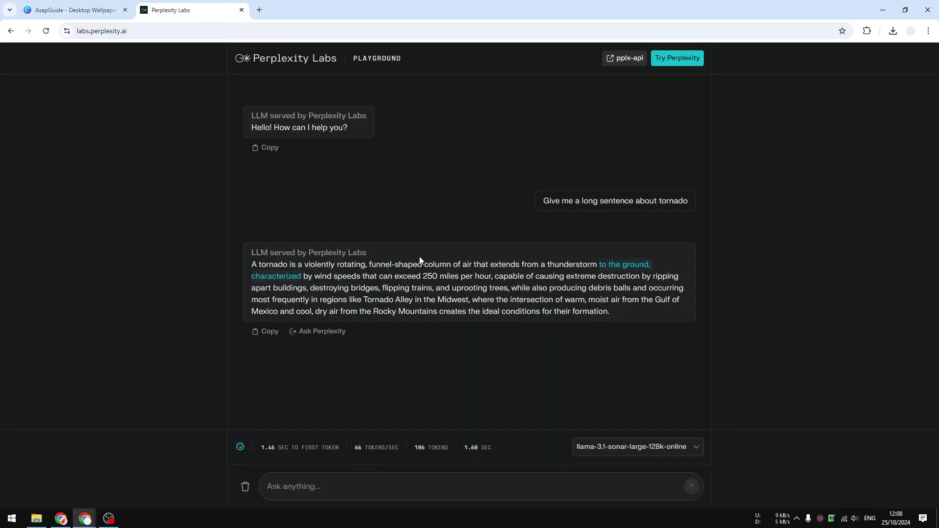
right_click(391, 275)
click(405, 287)
key(ctrl+Tab)
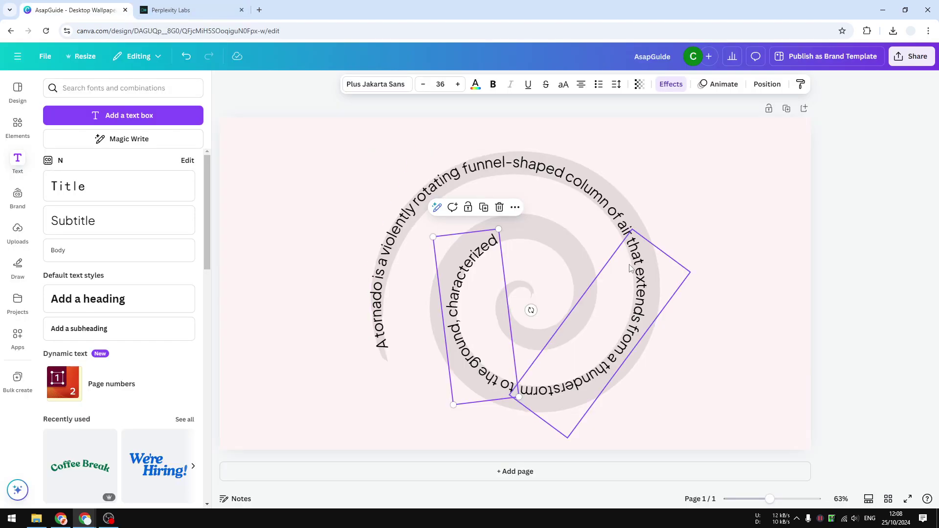
- Duplicate the "to the ground, characterized" text toward the spiral's center and replace the copy's text with "by wind speeds that can"
click(515, 206)
click(540, 293)
drag(480, 278, 532, 246)
double_click(532, 245)
right_click(532, 247)
click(543, 303)
click(724, 236)
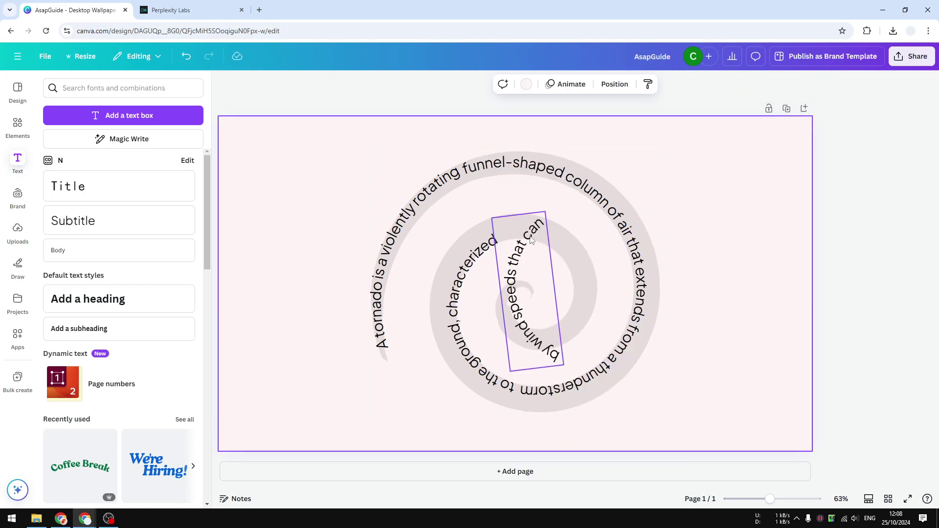
- Rotate and move "by wind speeds that can" onto the inner band's upper-right arc, directly following "characterized"
click(540, 224)
drag(577, 286, 527, 280)
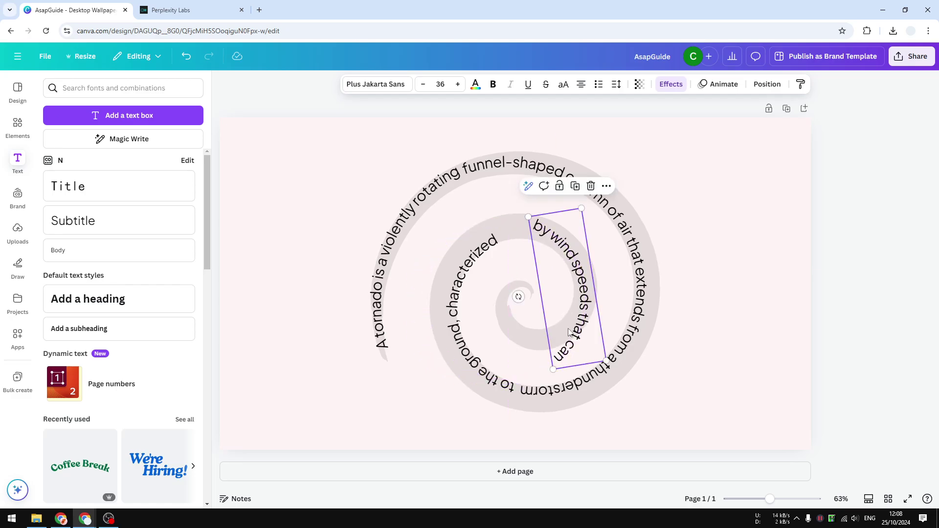
drag(492, 304, 543, 314)
drag(579, 277, 575, 259)
click(574, 258)
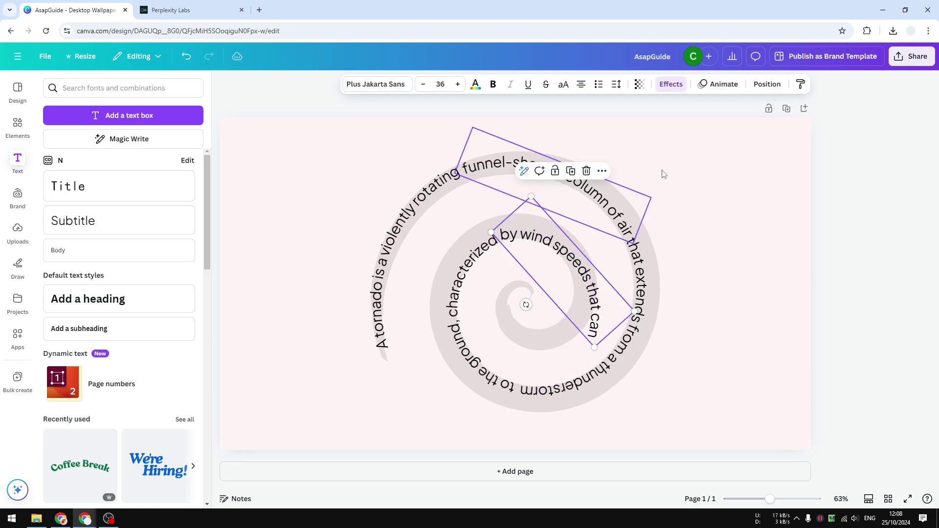
- Increase the curve of "by wind speeds that can" to match the tighter inner band of the spiral
click(669, 84)
click(184, 488)
click(185, 488)
click(185, 489)
click(184, 488)
click(185, 488)
click(184, 488)
click(184, 488)
click(184, 488)
click(763, 388)
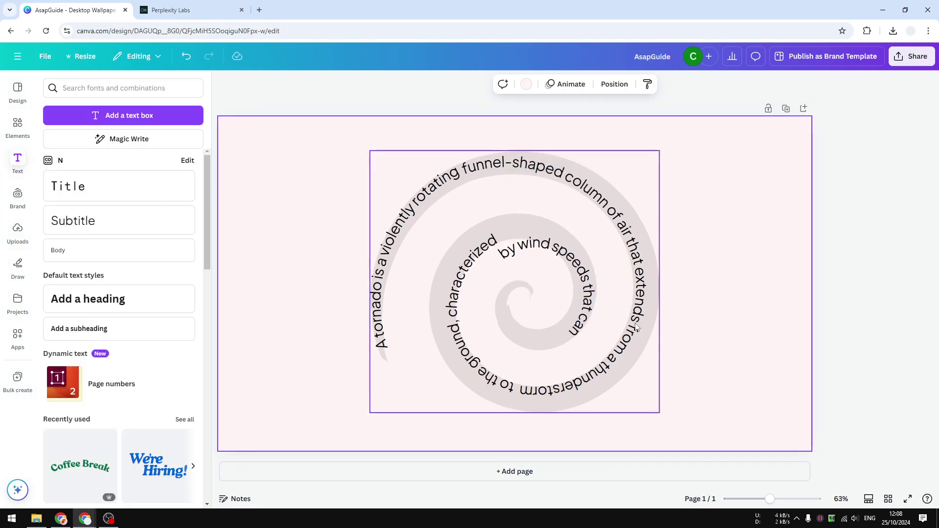
- Move and rotate "by wind speeds that can" so it continues smoothly from "characterized" along the inner band
drag(590, 275, 590, 261)
drag(518, 293, 511, 288)
drag(571, 271, 569, 276)
click(742, 272)
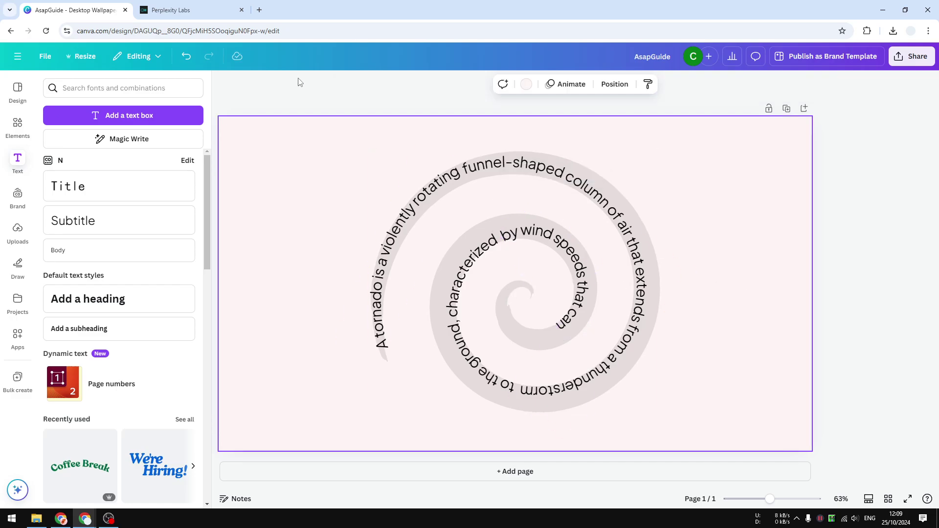
- Switch to Perplexity Labs, copy "exceed 250 miles per hour" from the tornado sentence, and return to the Canva design
click(205, 4)
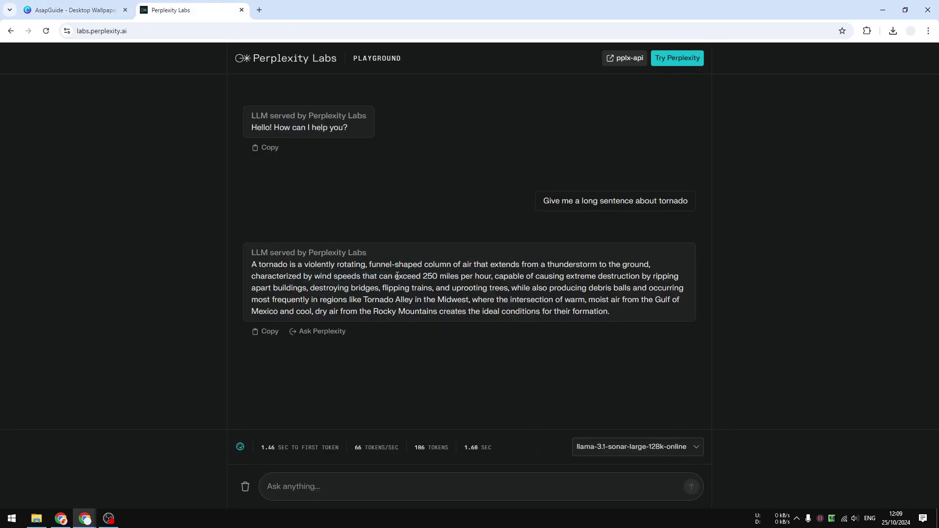
right_click(492, 277)
click(499, 291)
click(73, 9)
- Duplicate the "by wind speeds that can" text toward the spiral's center and replace the copy's text with "exceed 250 miles per hour"
click(562, 301)
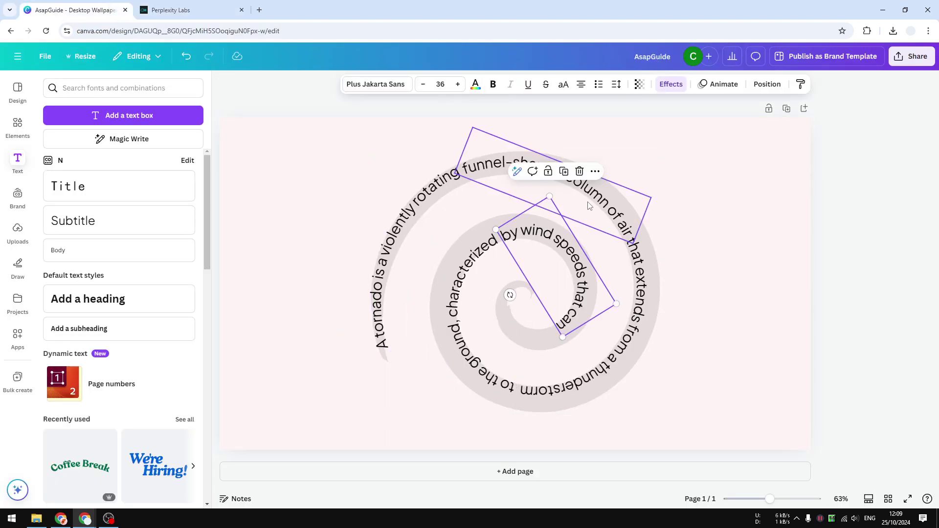
click(595, 171)
click(635, 255)
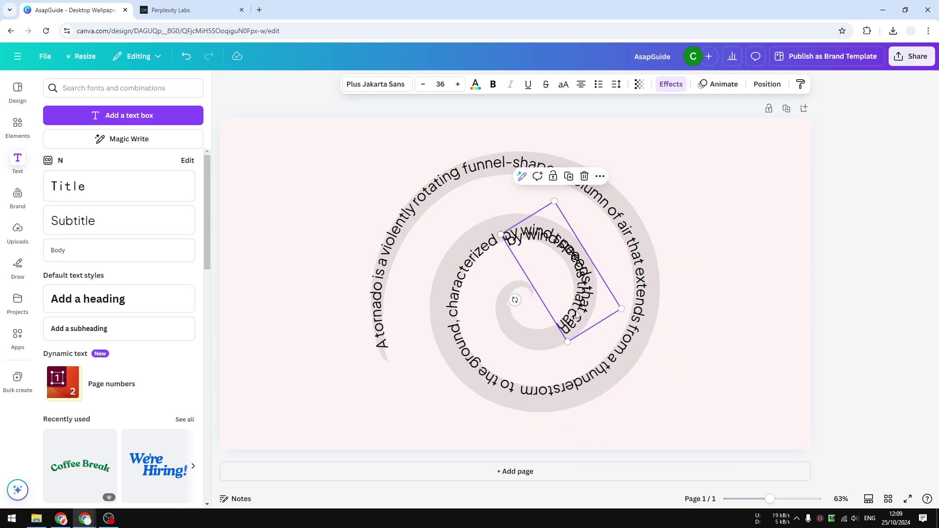
drag(575, 307, 523, 318)
double_click(522, 314)
right_click(524, 309)
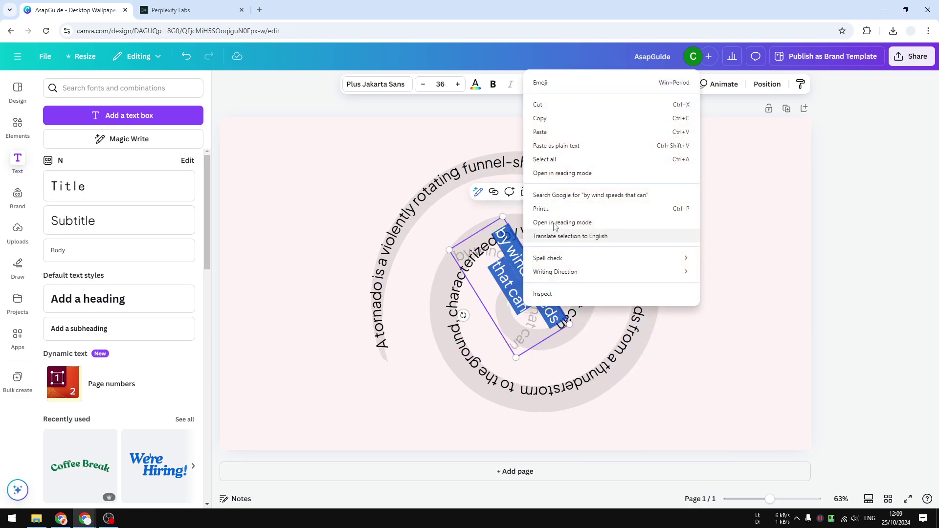
click(550, 144)
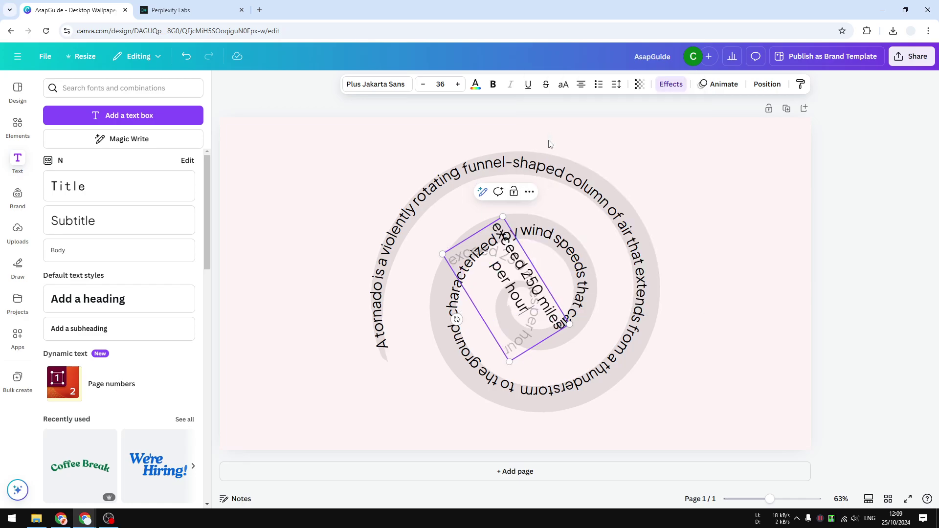
click(731, 339)
- Move the new phrase nearer the spiral's center and shorten its wording to "exceed 250 mph"
drag(513, 276, 538, 296)
click(547, 294)
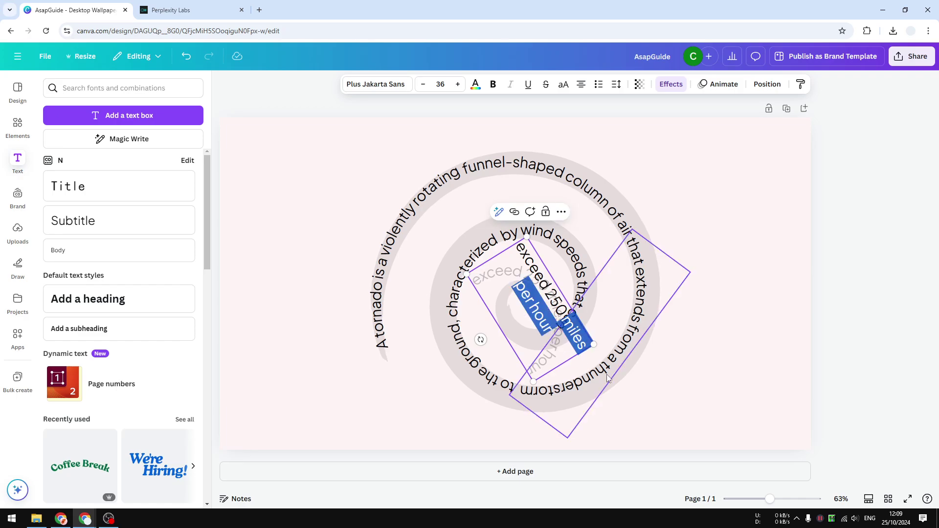
text(mph)
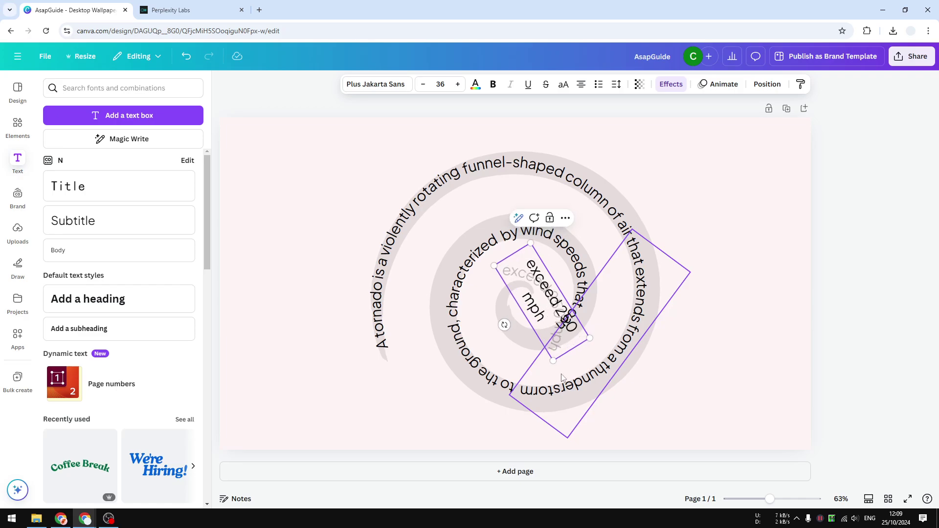
click(719, 368)
- Rotate and move "exceed 250 mph" onto the innermost band's lower-left arc, following "can"
click(508, 326)
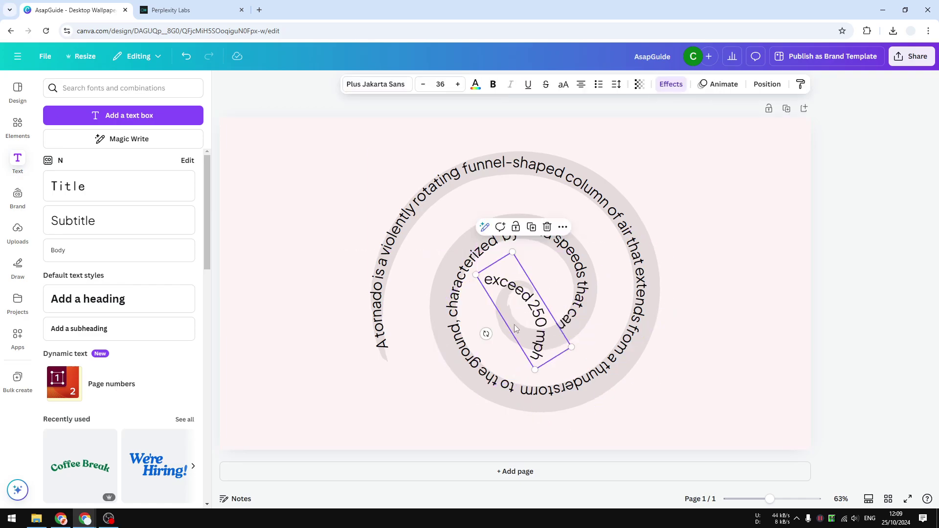
drag(487, 333, 551, 282)
drag(541, 332, 515, 306)
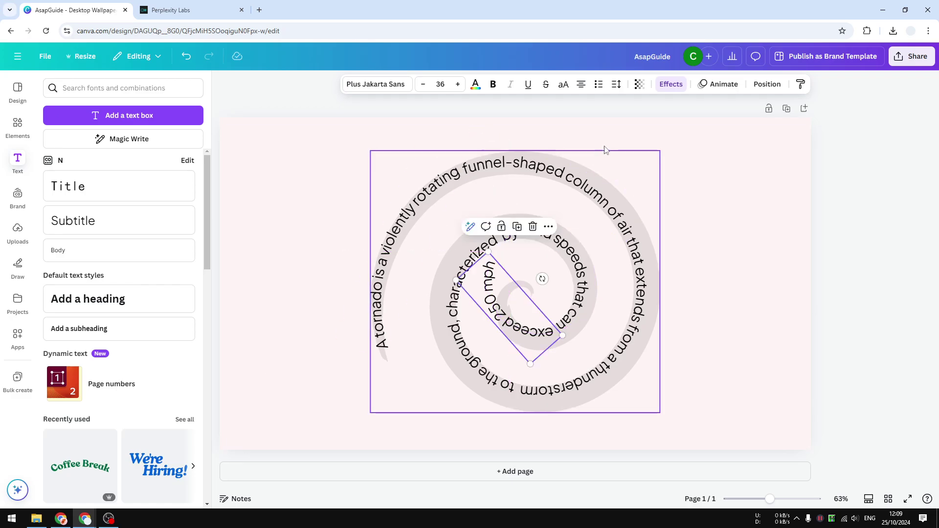
- Increase the curve of "exceed 250 mph" to match the tight innermost turn of the spiral
click(672, 85)
click(186, 488)
click(187, 488)
click(185, 488)
click(186, 488)
click(185, 488)
triple_click(185, 488)
triple_click(186, 488)
triple_click(185, 488)
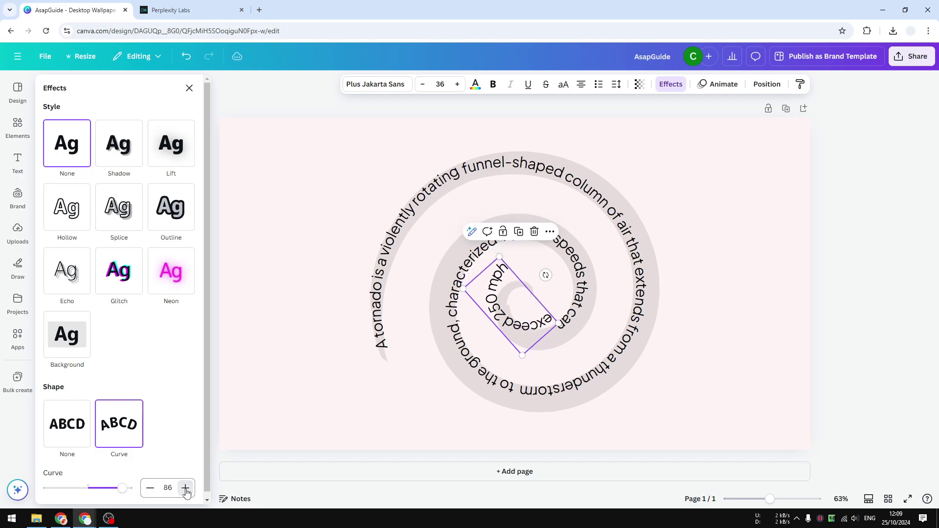
click(186, 488)
click(683, 380)
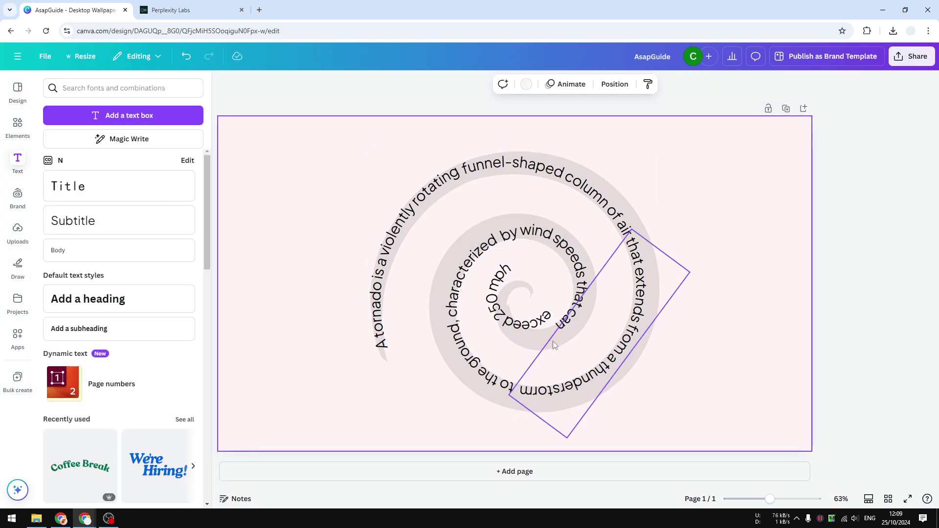
- Move and rotate "exceed 250 mph" so it continues smoothly from "can" along the innermost band
drag(525, 317, 531, 333)
drag(552, 286, 577, 304)
click(575, 356)
drag(534, 336, 537, 329)
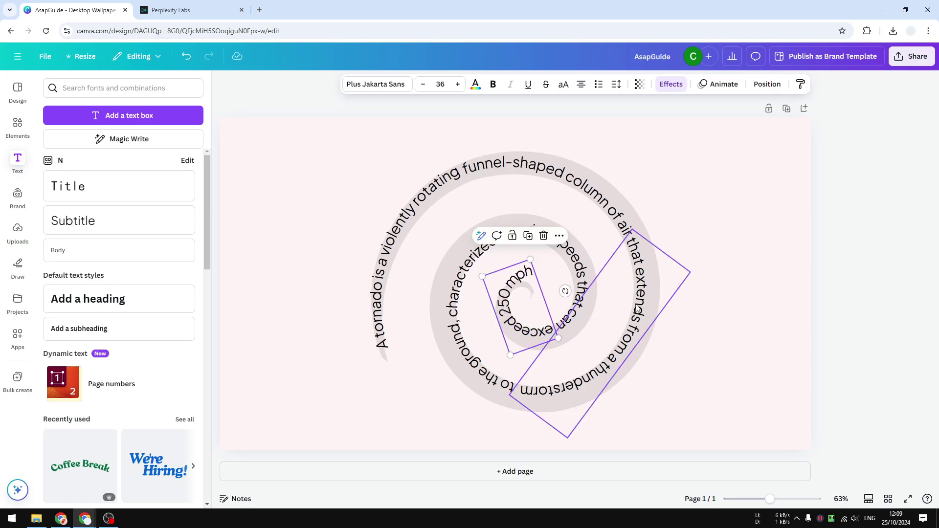
click(807, 329)
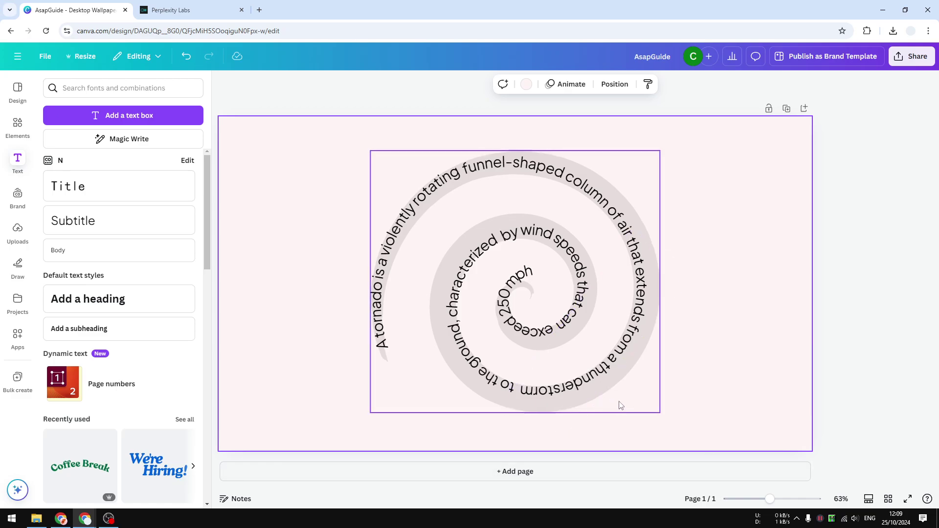
- Move the faint spiral guide graphic away from the finished text toward the page's right side
drag(620, 405, 758, 400)
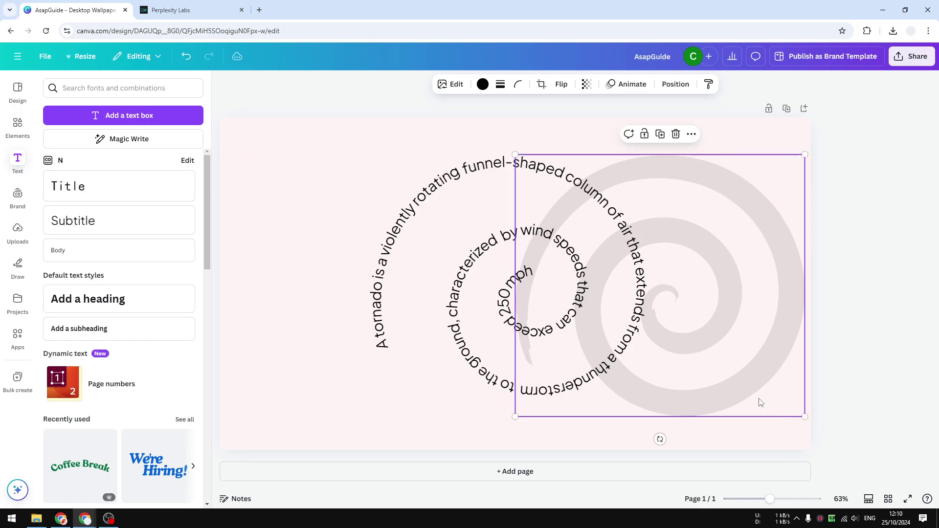
click(882, 362)
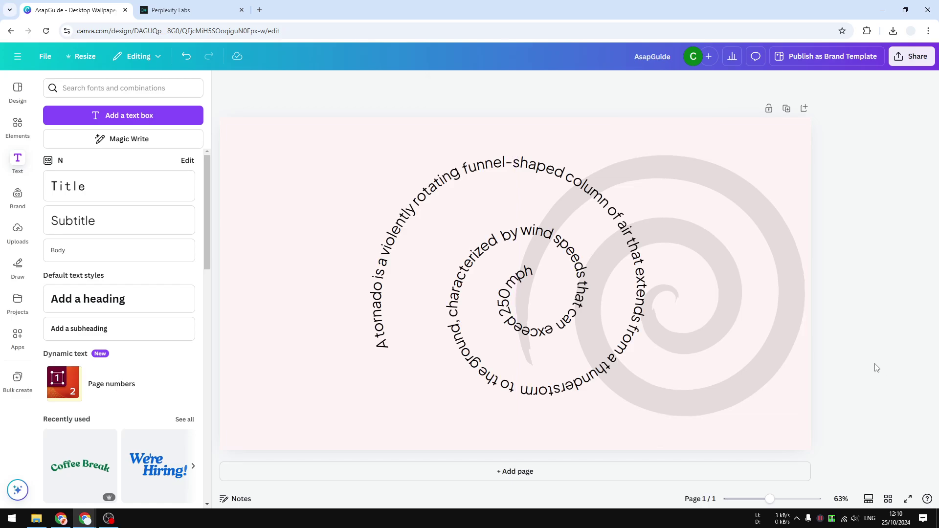